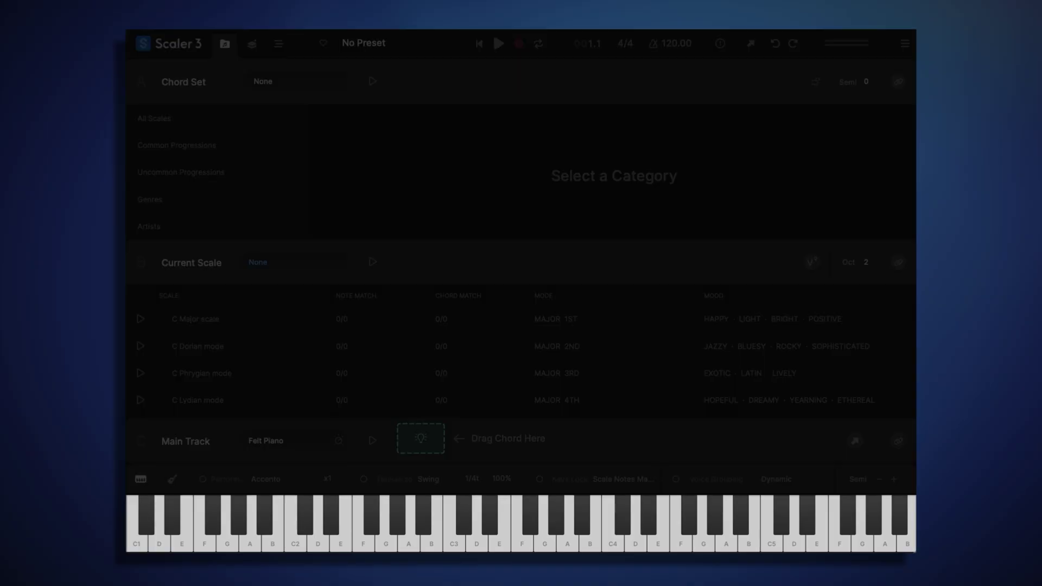
Audition the Felt Piano, then browse the internal Synth, Guitar, Hybrid and Orchestral sound categories
left_click_drag(426, 541, 620, 548)
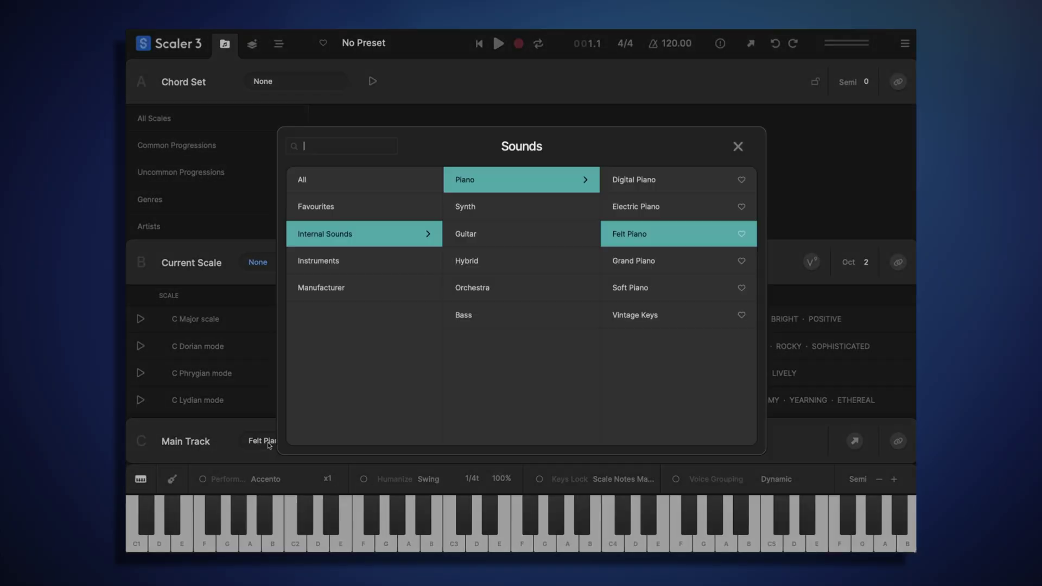
left_click(269, 442)
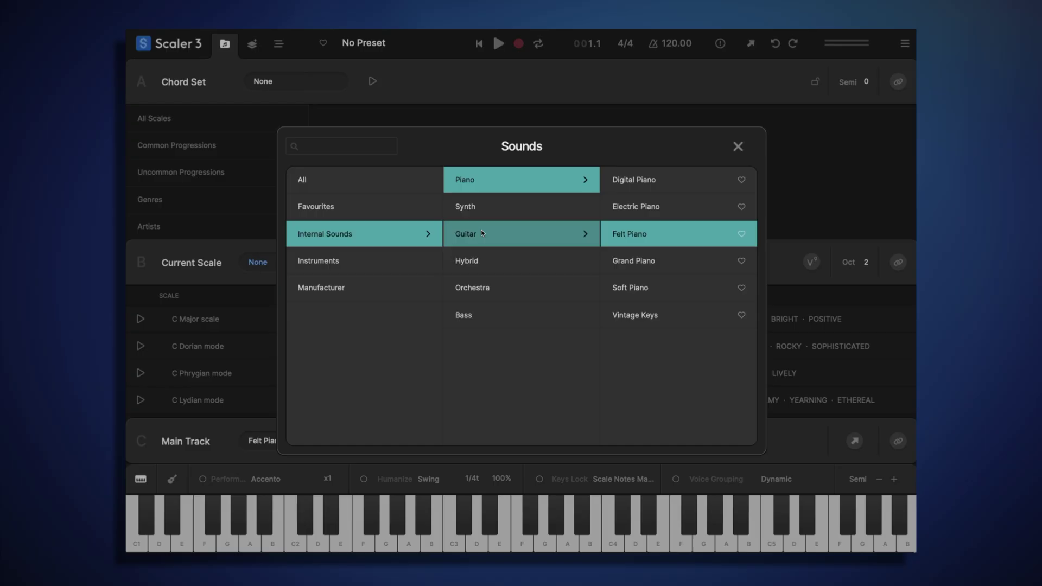
left_click(501, 212)
left_click(510, 232)
left_click(513, 258)
left_click(513, 284)
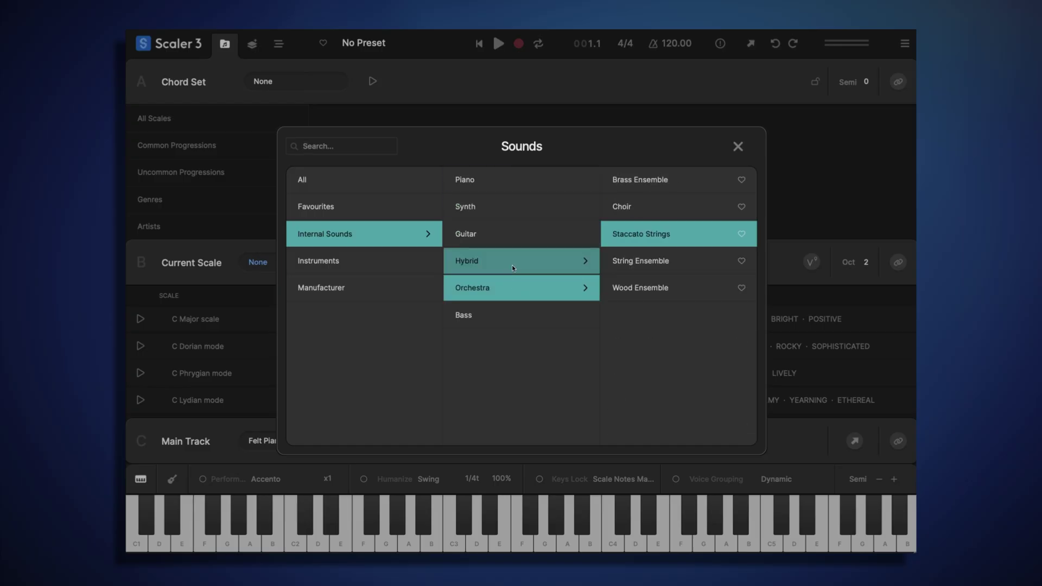
Search the instrument plugins for 'piano', load Arturia Piano V3, and close its window
left_click(408, 266)
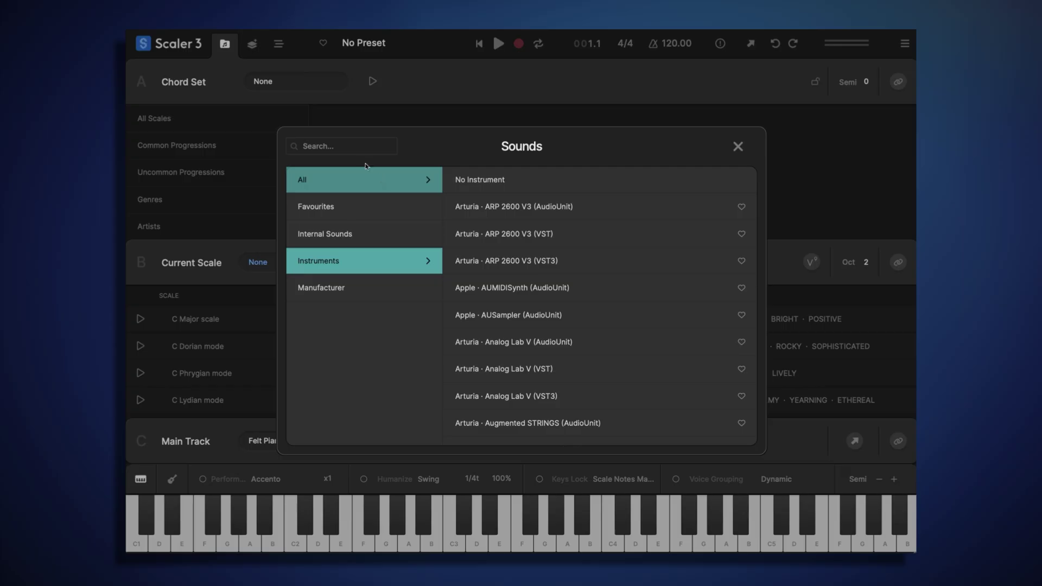
left_click(350, 150)
type("piano")
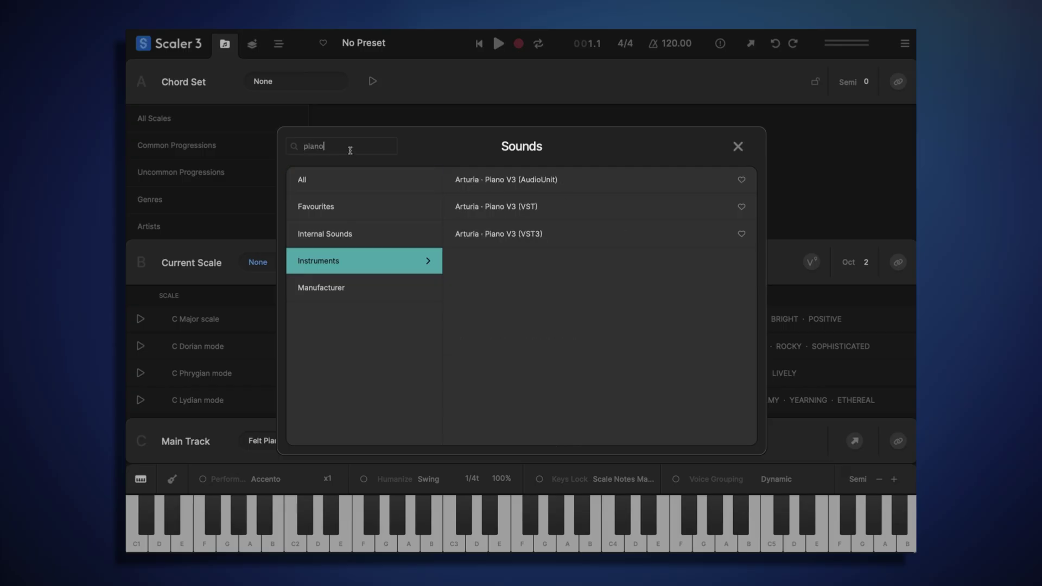
left_click(555, 238)
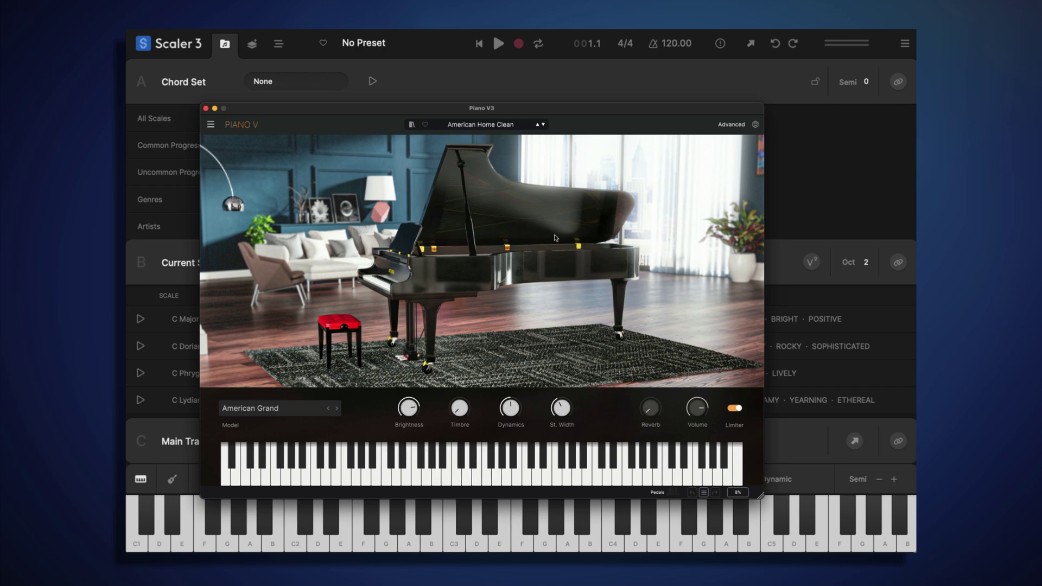
left_click(206, 109)
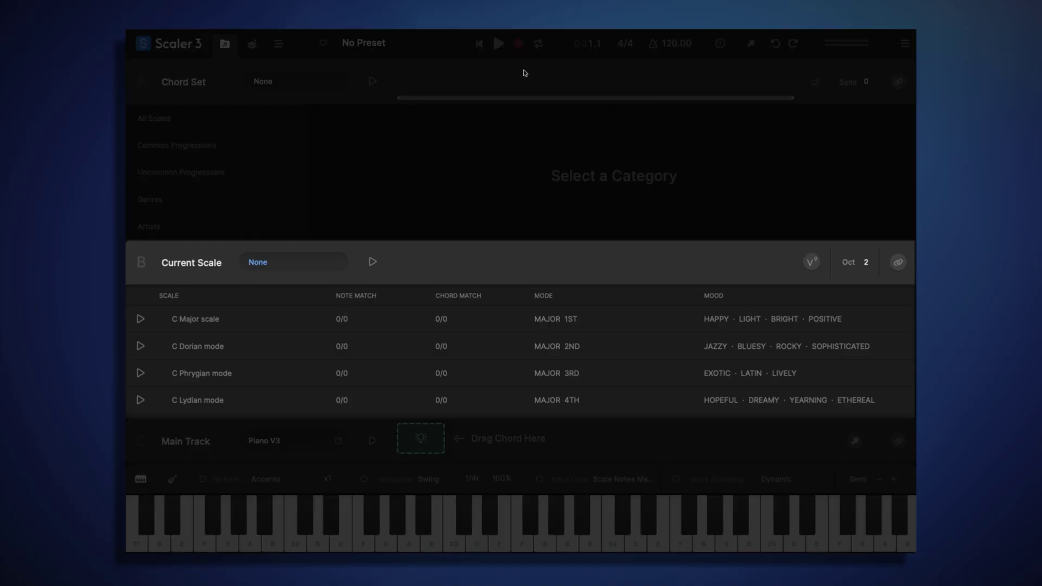
Choose C Major as the current scale and audition its F maj, E min, D min and C maj chords
left_click(316, 320)
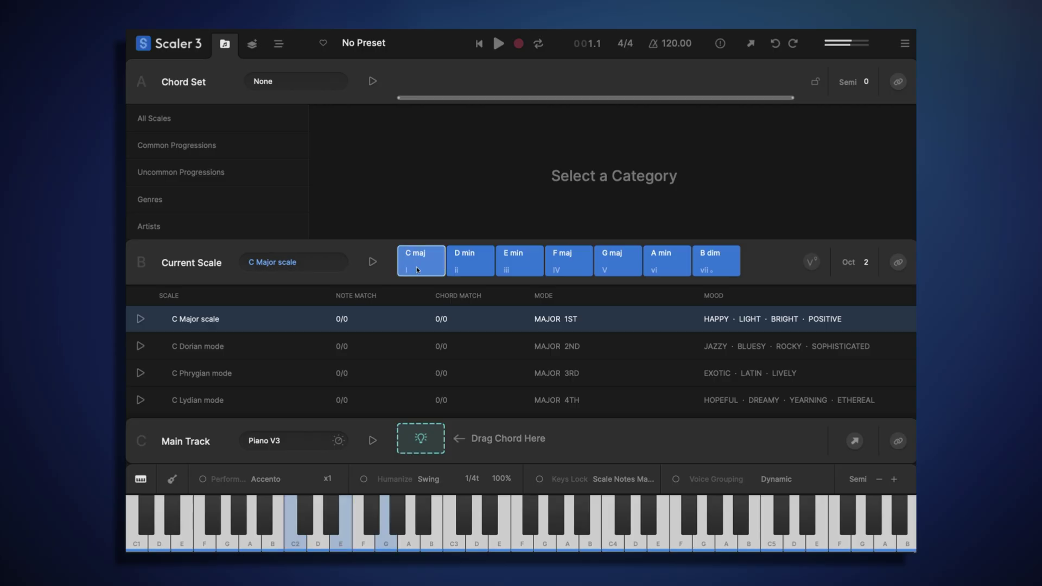
left_click(564, 262)
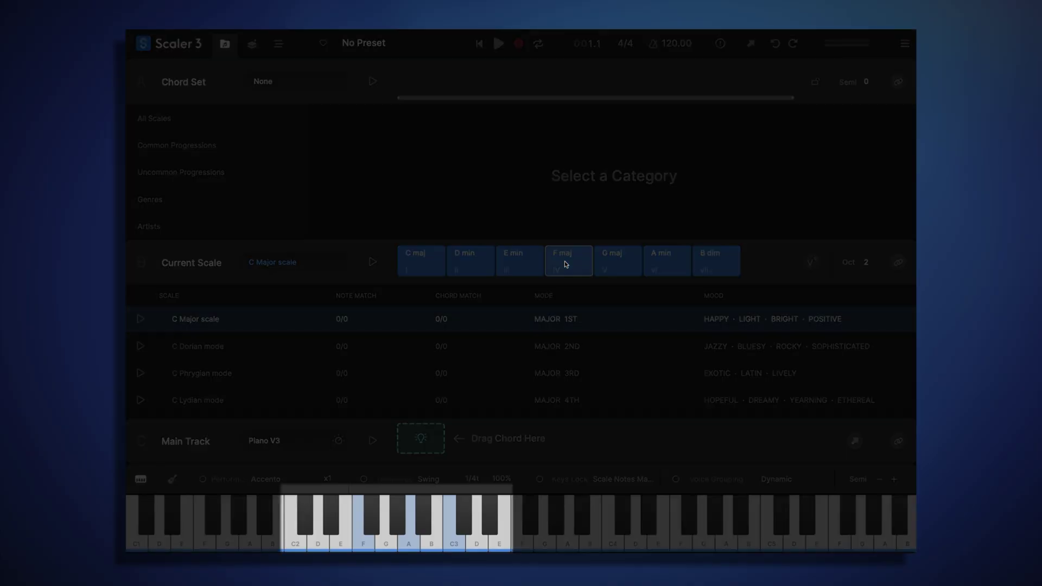
left_click(525, 266)
left_click(471, 266)
left_click(429, 264)
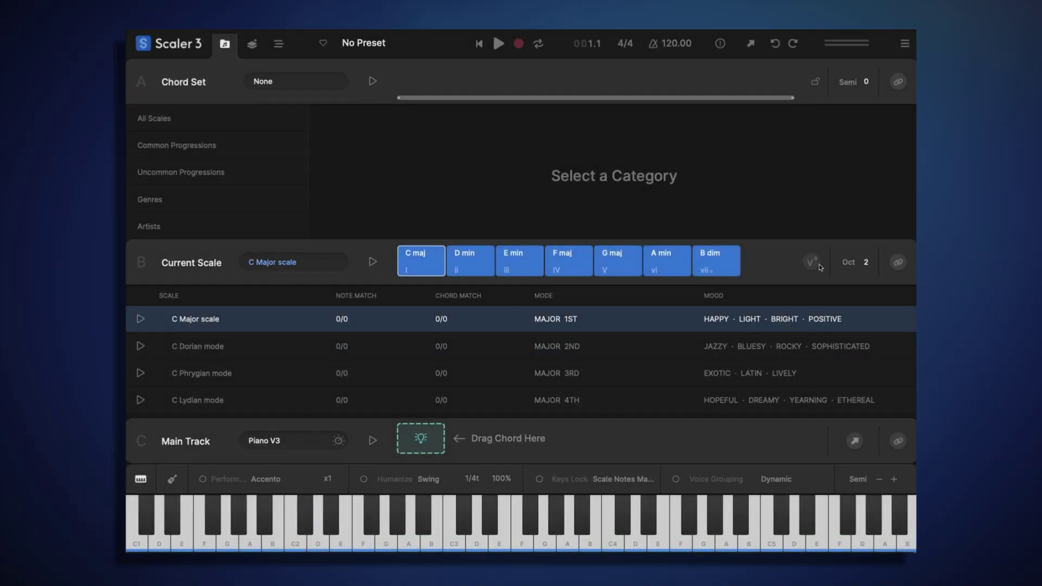
Extend the scale chords to 7ths and audition D min7, C maj7, E min7 and F maj7
left_click(810, 262)
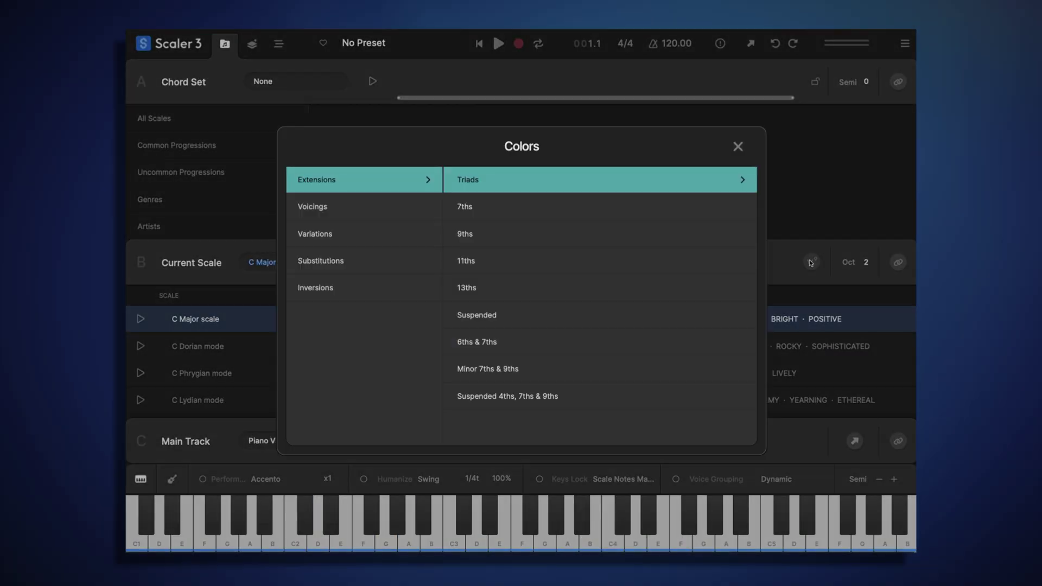
left_click(544, 209)
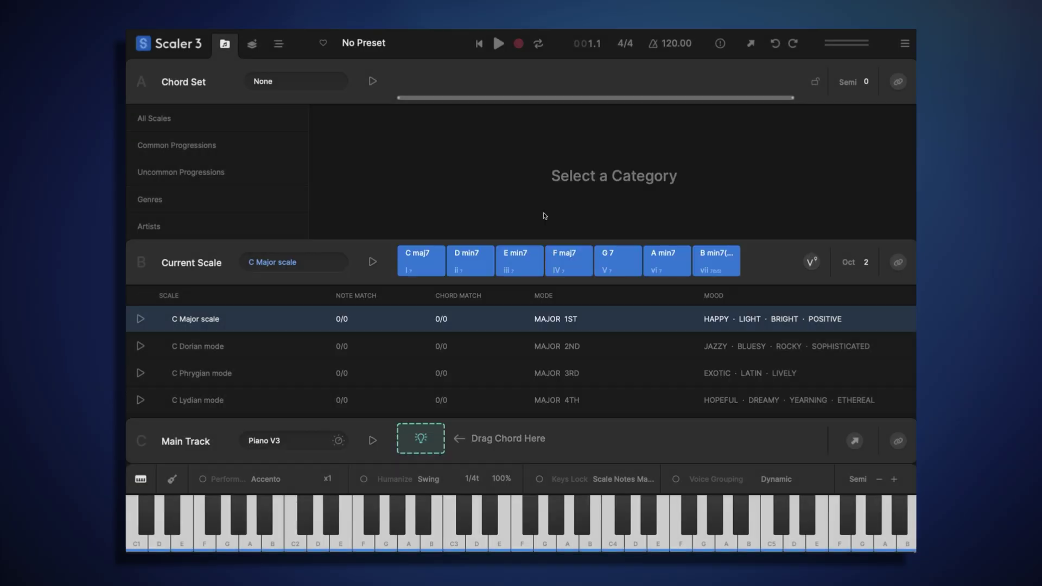
left_click(458, 254)
left_click(435, 262)
left_click(466, 262)
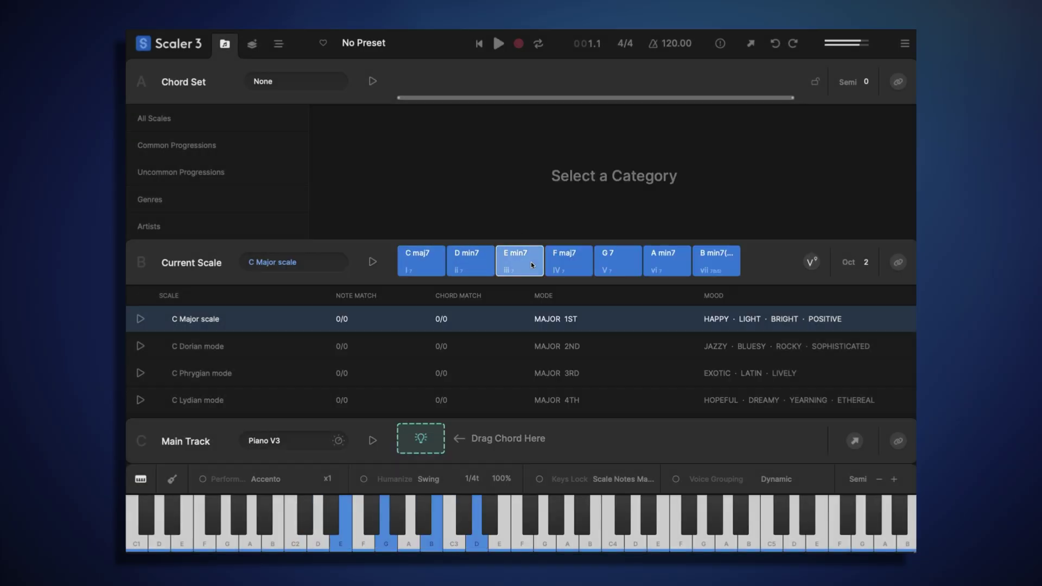
left_click(565, 262)
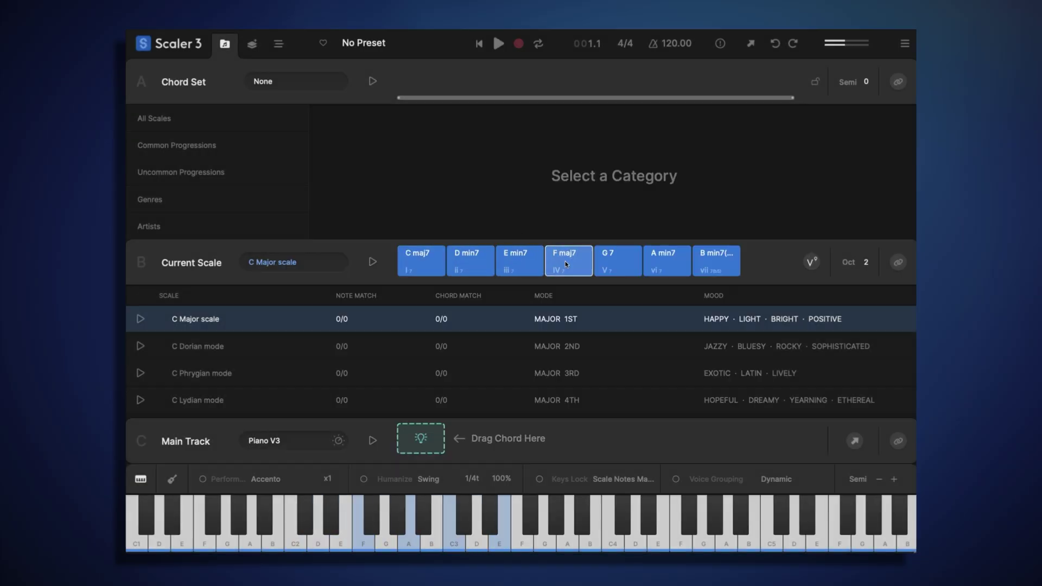
Apply Voicing 3 to the scale chords and audition E min and F maj
left_click(811, 262)
mouse_move(364, 196)
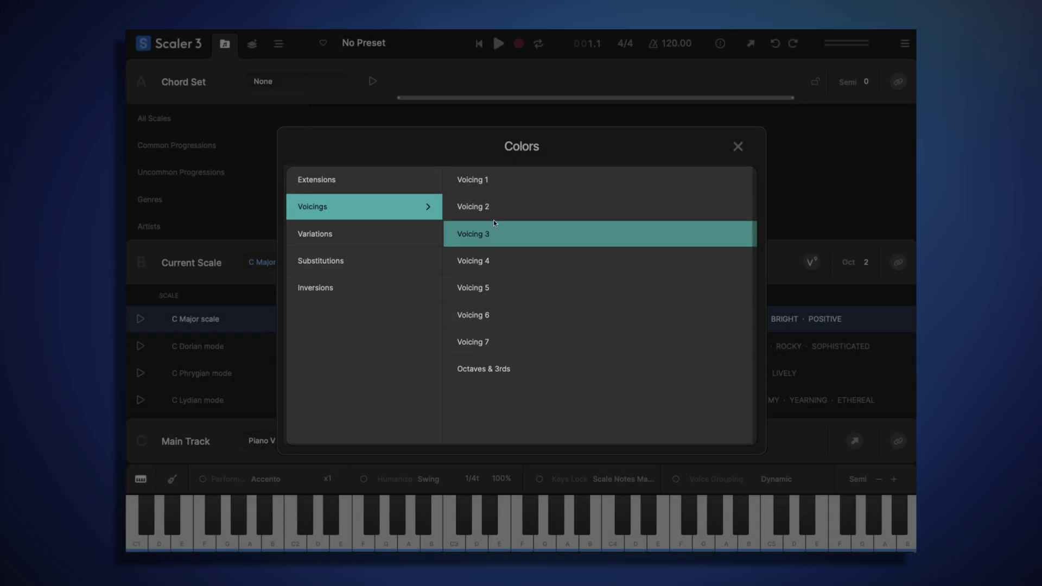
left_click(489, 233)
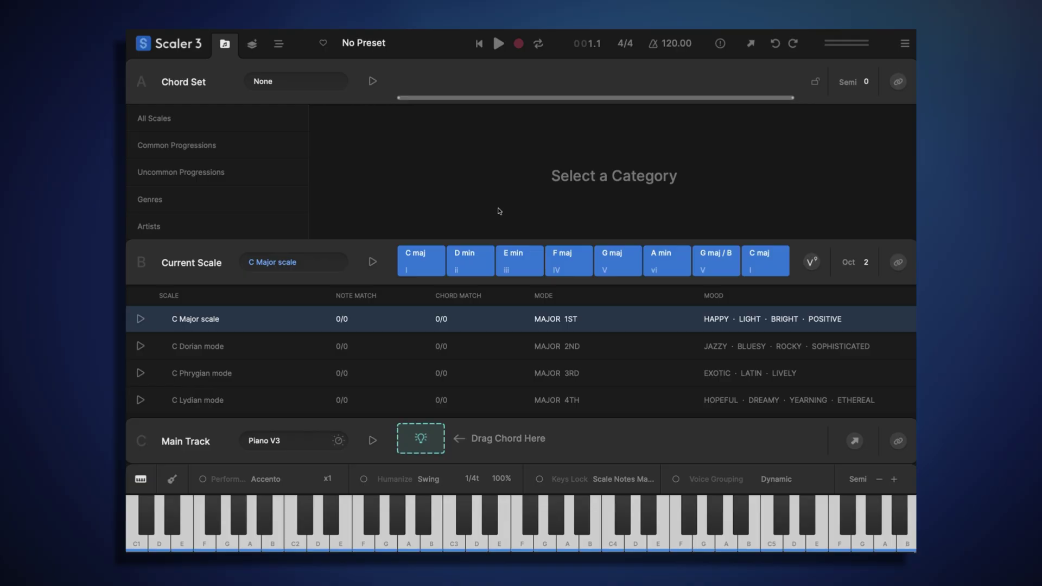
left_click(505, 259)
left_click(567, 259)
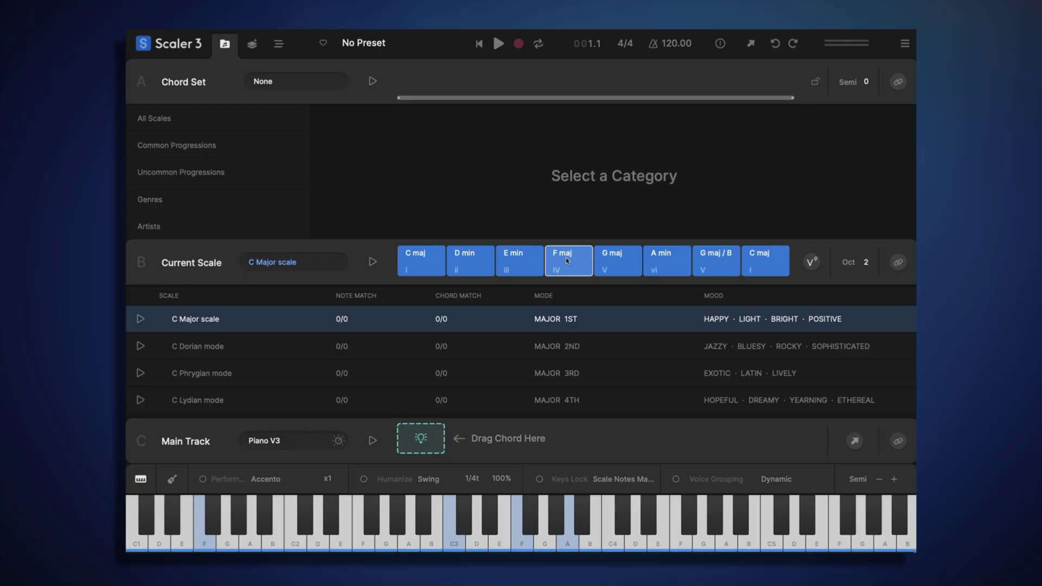
Add C maj, G maj, F maj and A min (I–V–IV–vi) to the Main Track and play it back
left_click_drag(419, 262, 441, 412)
left_click_drag(617, 262, 461, 440)
left_click_drag(568, 262, 529, 435)
left_click(651, 268)
left_click_drag(650, 266, 571, 435)
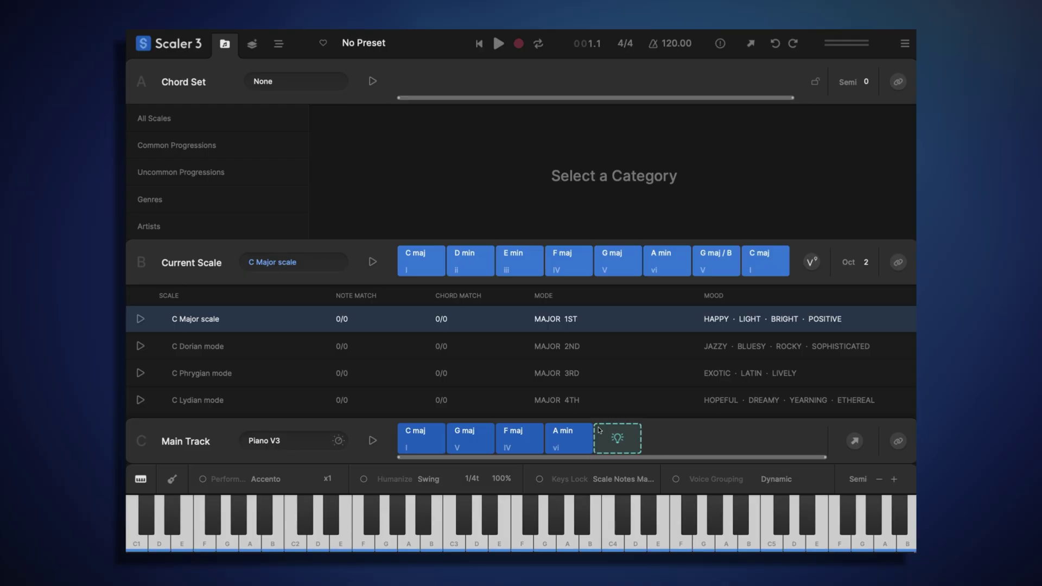
left_click(373, 441)
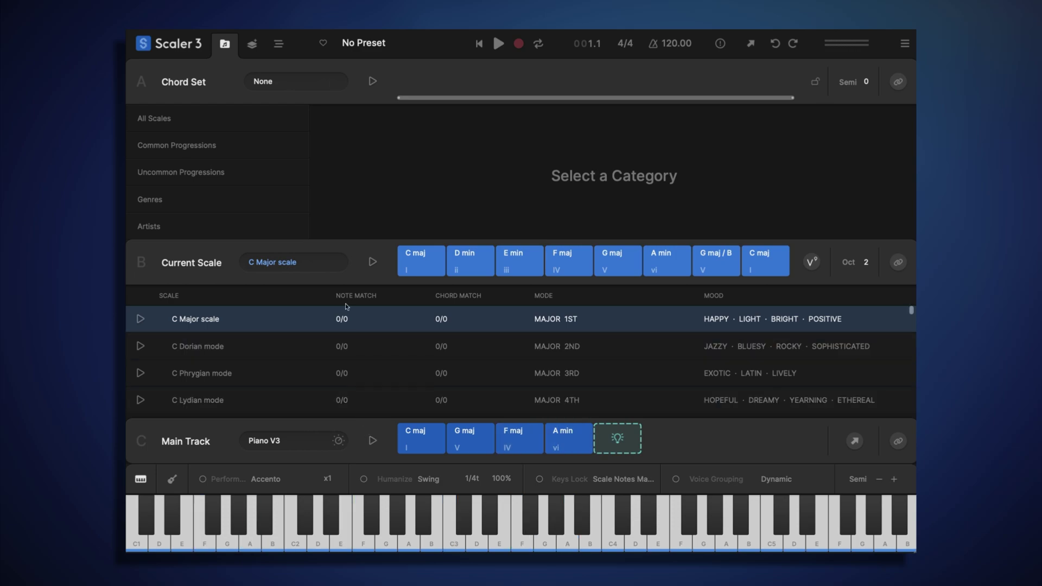
Enlarge the Chord Set browser, skim the Genre (80s to Anime) and Artist lists, then show Common Progressions
left_click_drag(346, 239, 351, 296)
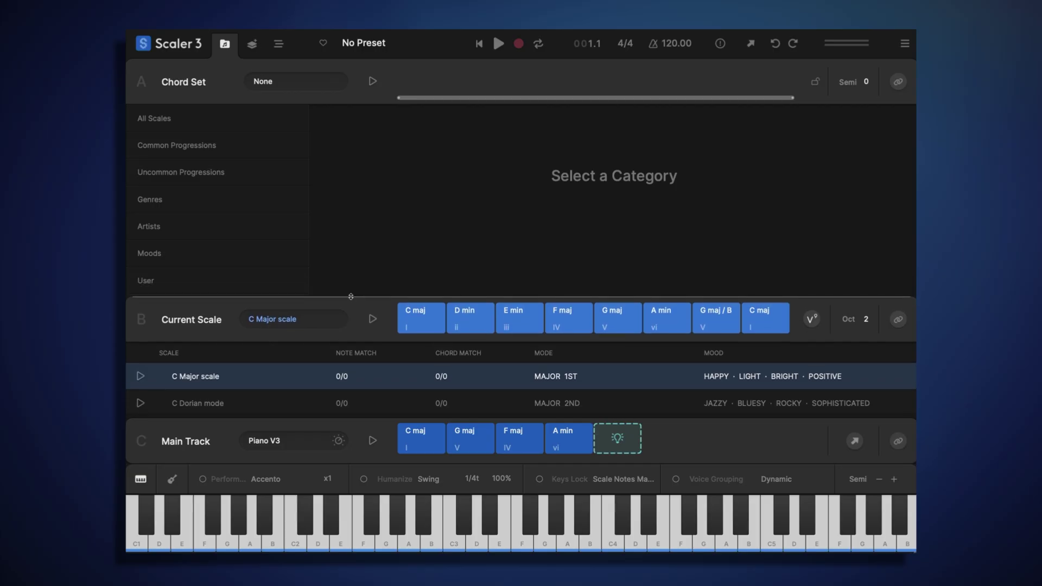
left_click(249, 201)
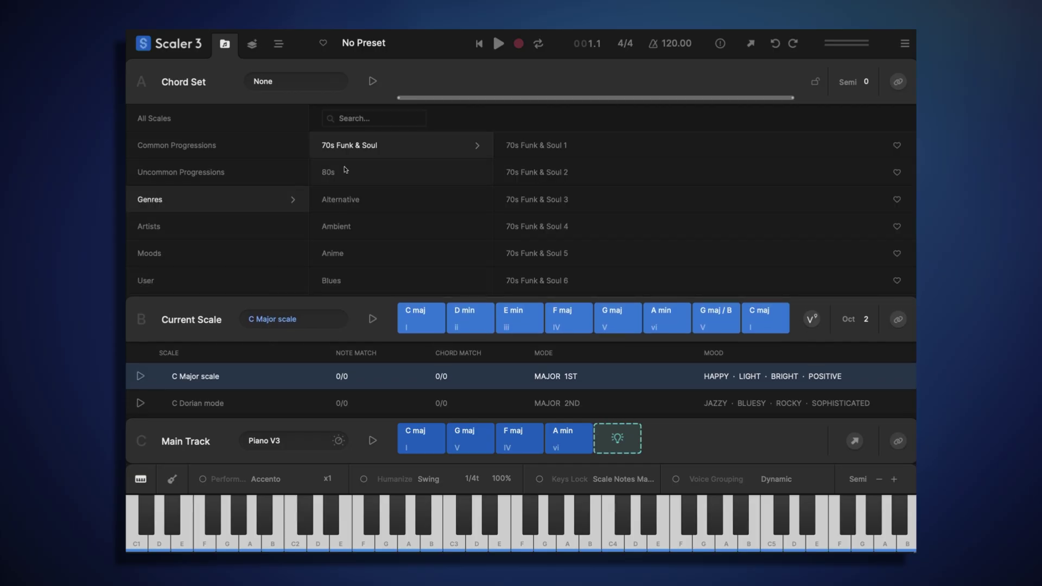
left_click(347, 171)
left_click(360, 201)
left_click(360, 222)
left_click(362, 250)
left_click(273, 236)
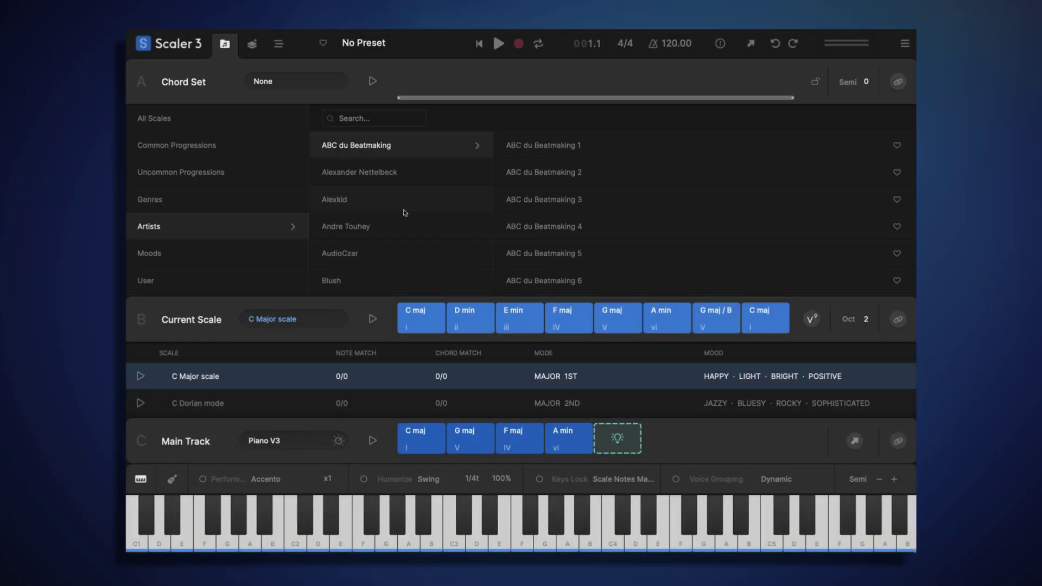
left_click(232, 150)
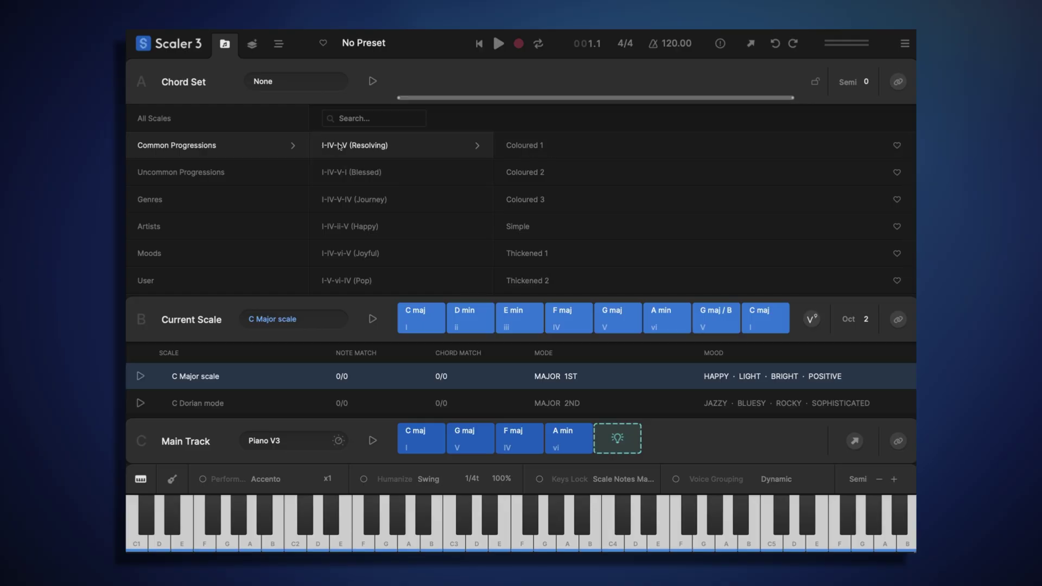
Load the Simple I-IV-I-V chord set and audition its C, F, C and G chords
left_click(542, 226)
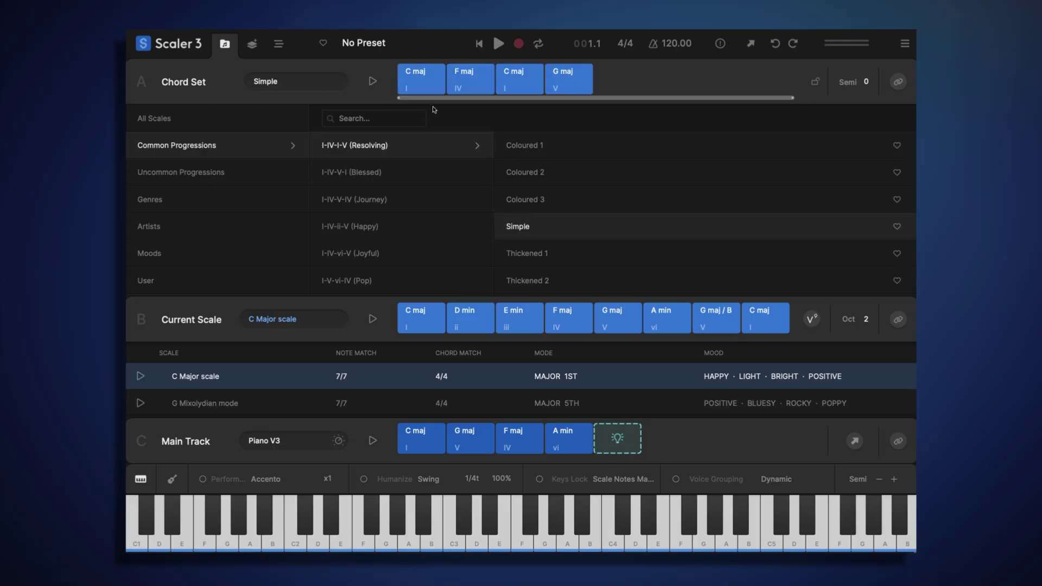
left_click(418, 92)
left_click(456, 81)
left_click(515, 81)
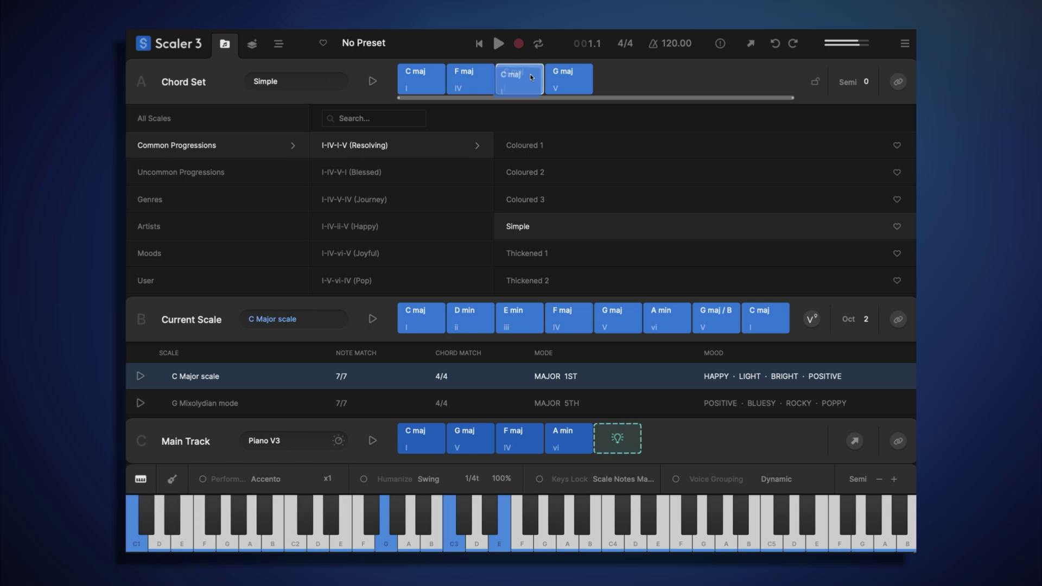
left_click(562, 78)
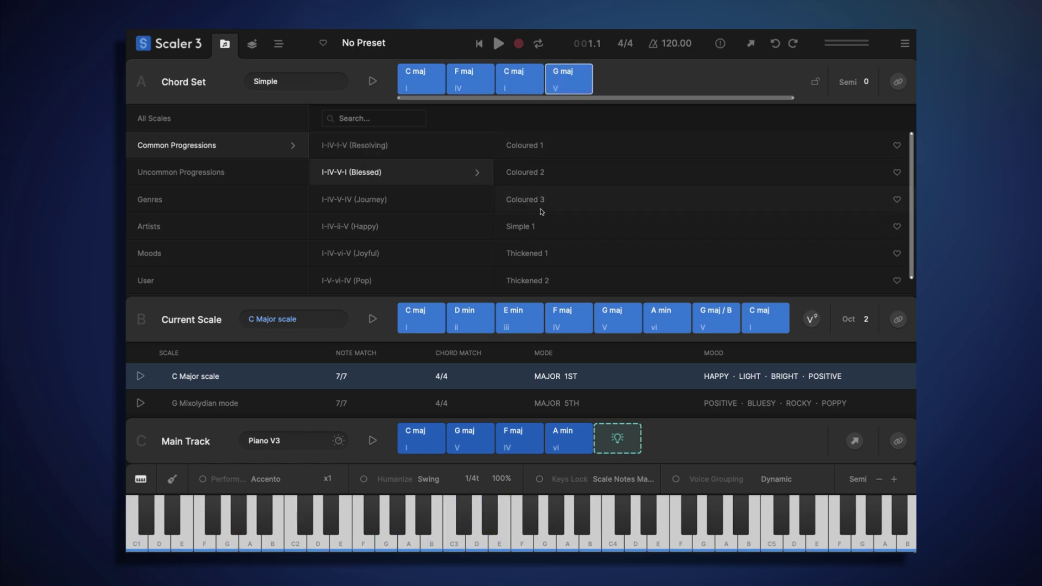
Load the Simple 1 I-IV-V-I chord set and audition its C, F, G and C chords
left_click(545, 225)
left_click(419, 71)
left_click(462, 76)
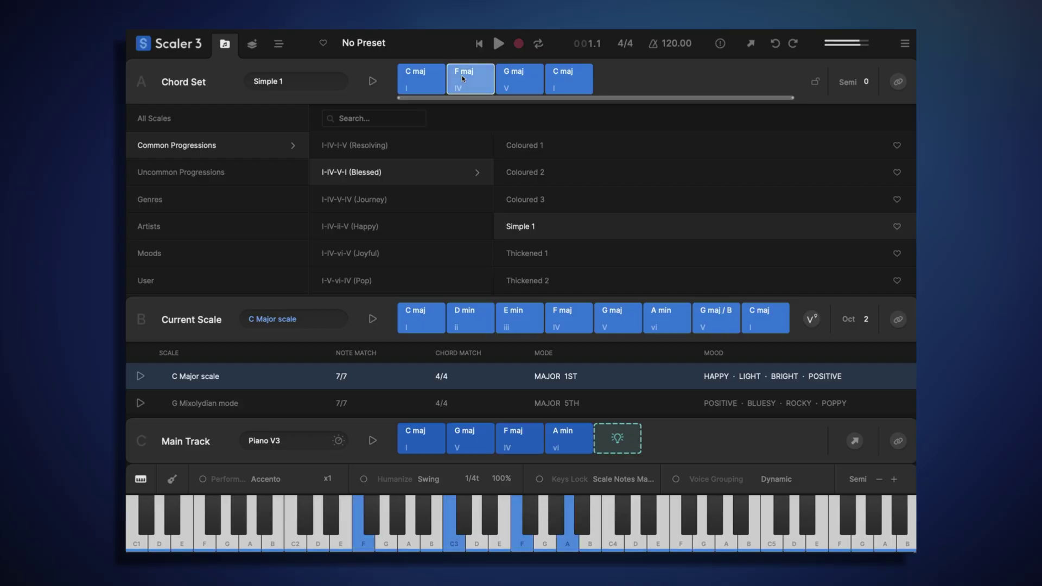
left_click(513, 76)
left_click(557, 79)
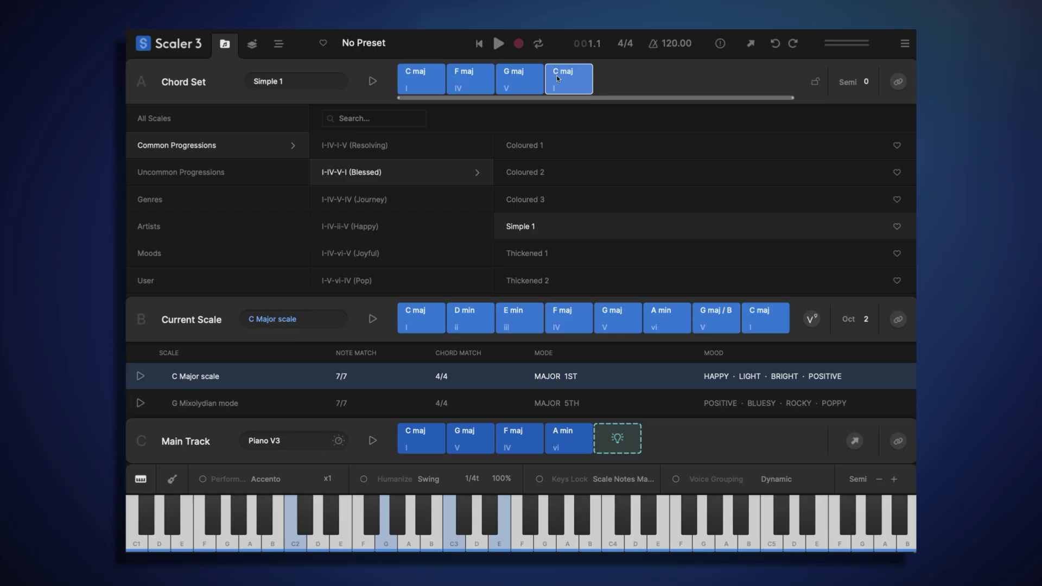
Load Thickened 1 and audition its thickened C maj, F maj and G maj chords
left_click(525, 255)
left_click(425, 82)
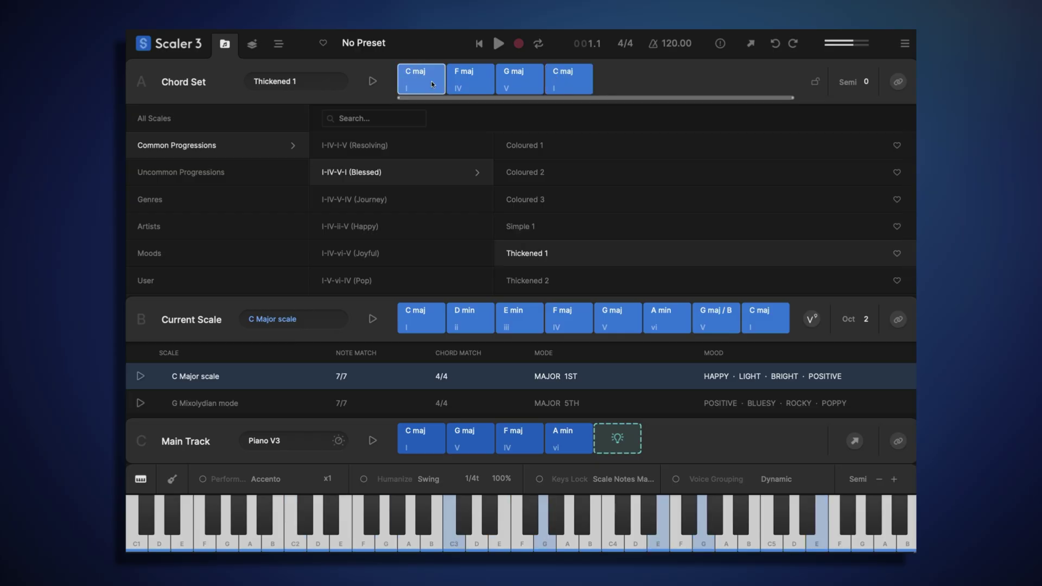
left_click(465, 82)
left_click(519, 81)
Load Blessed Coloured 1, play C sus2, F maj, G maj add11, C maj add9, then list Journey variants
left_click(553, 83)
left_click(551, 146)
left_click(437, 83)
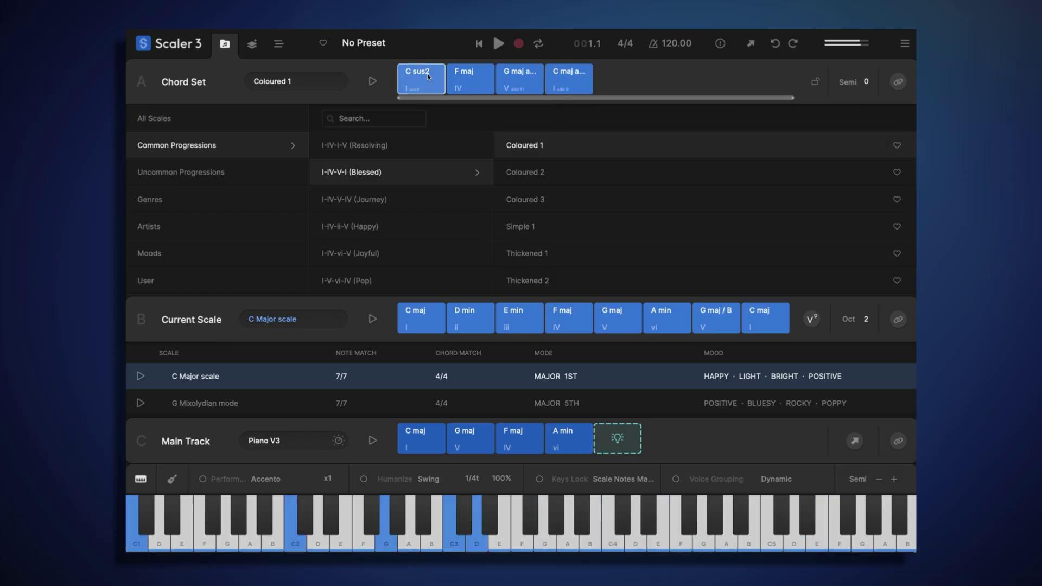
left_click(463, 79)
left_click(502, 79)
left_click(578, 80)
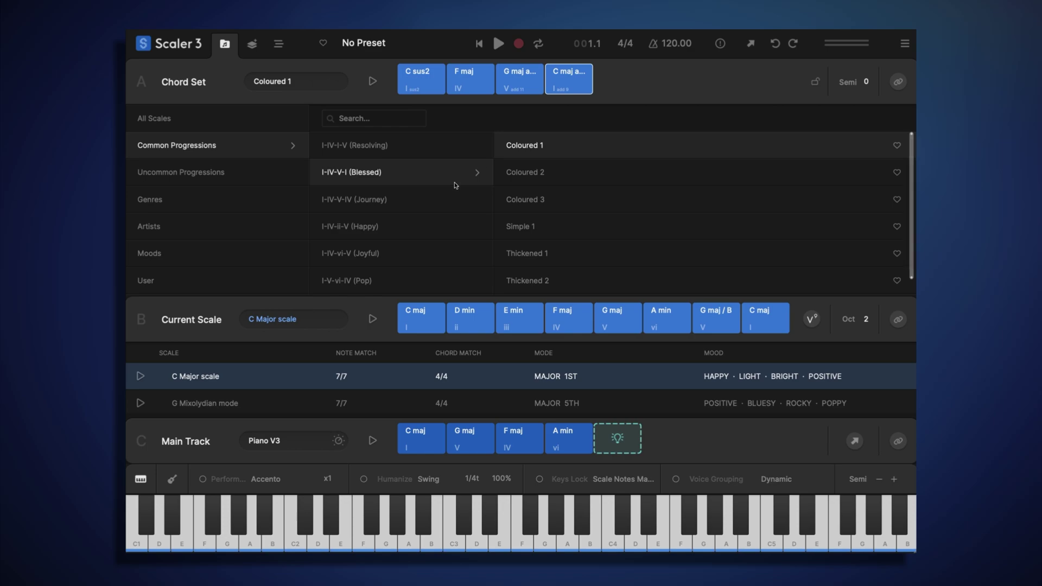
left_click(403, 204)
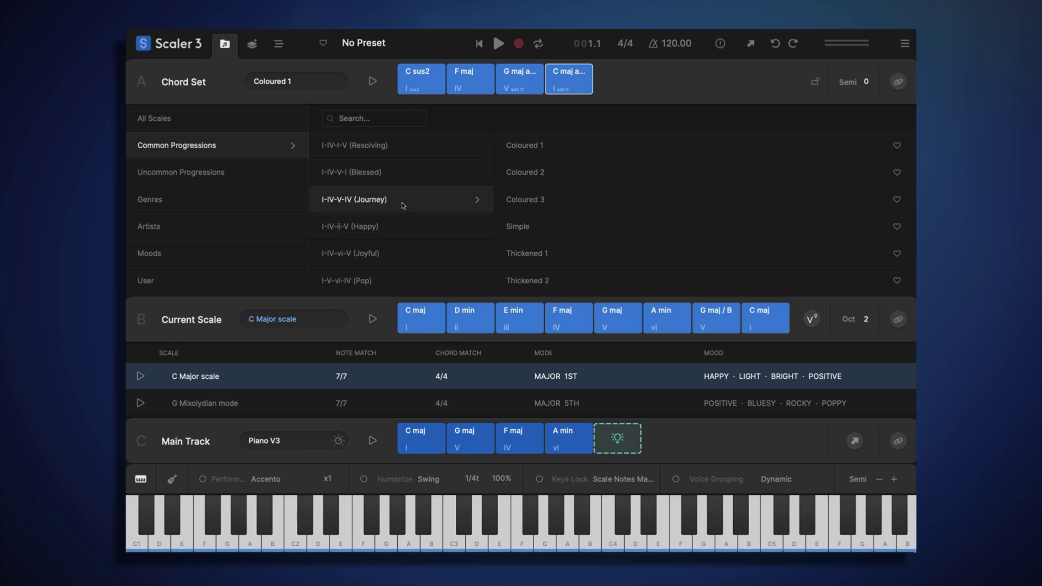
Load Journey Coloured 2, clear the Main Track, add the Coloured 2 chords to it, and play
left_click(550, 179)
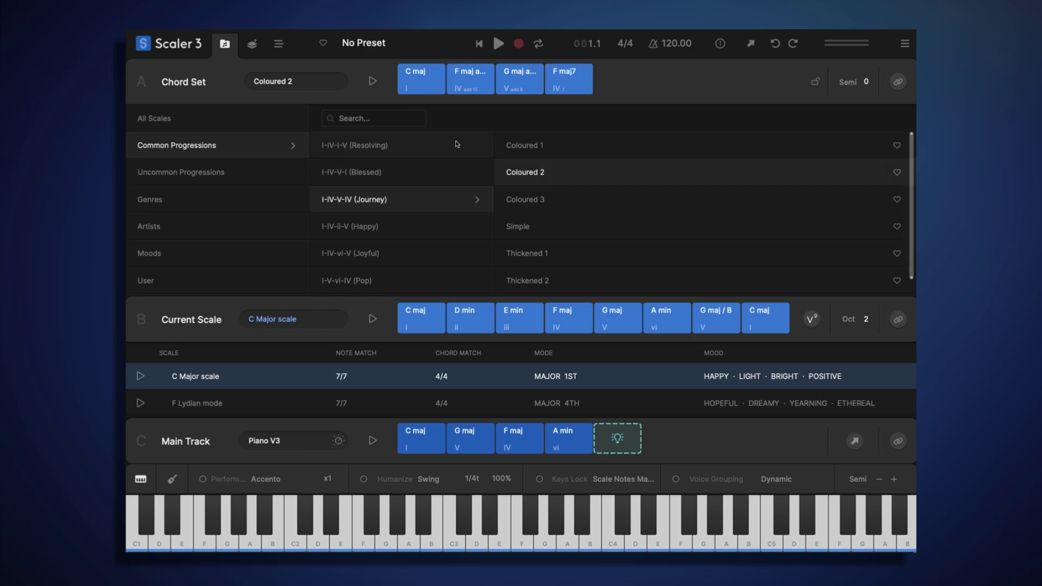
left_click(368, 81)
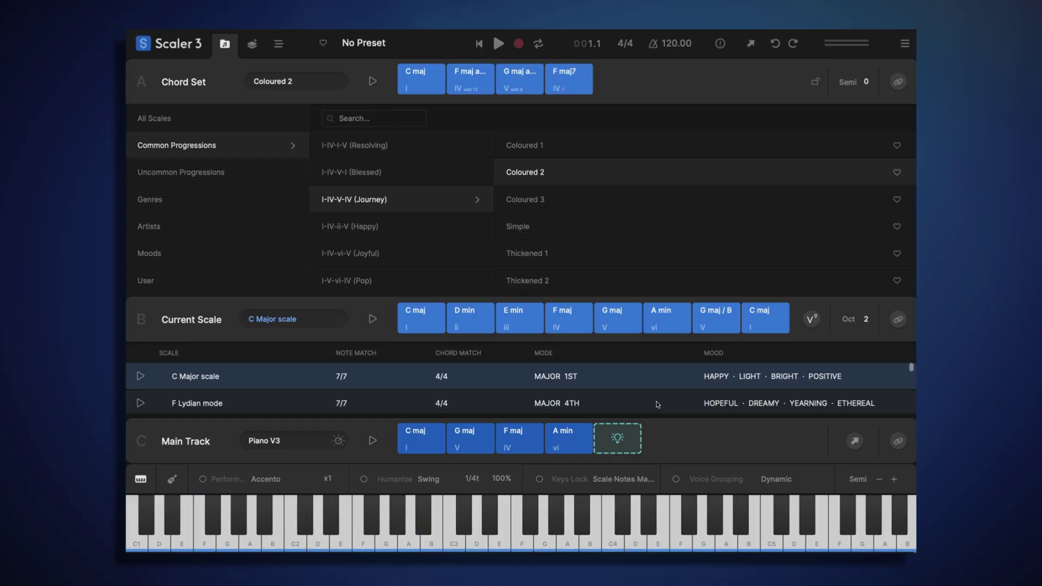
left_click(441, 430)
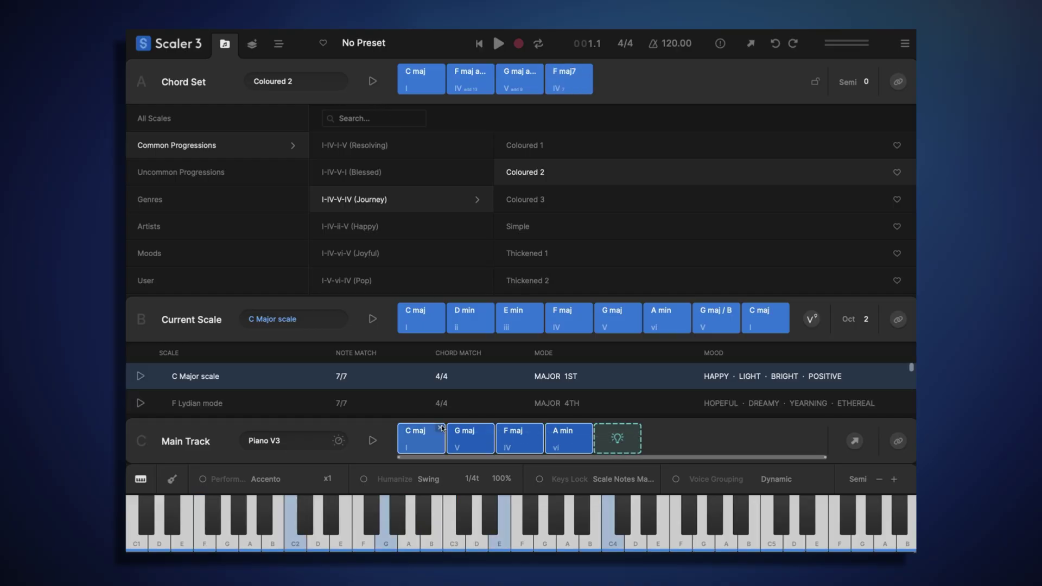
left_click(442, 428)
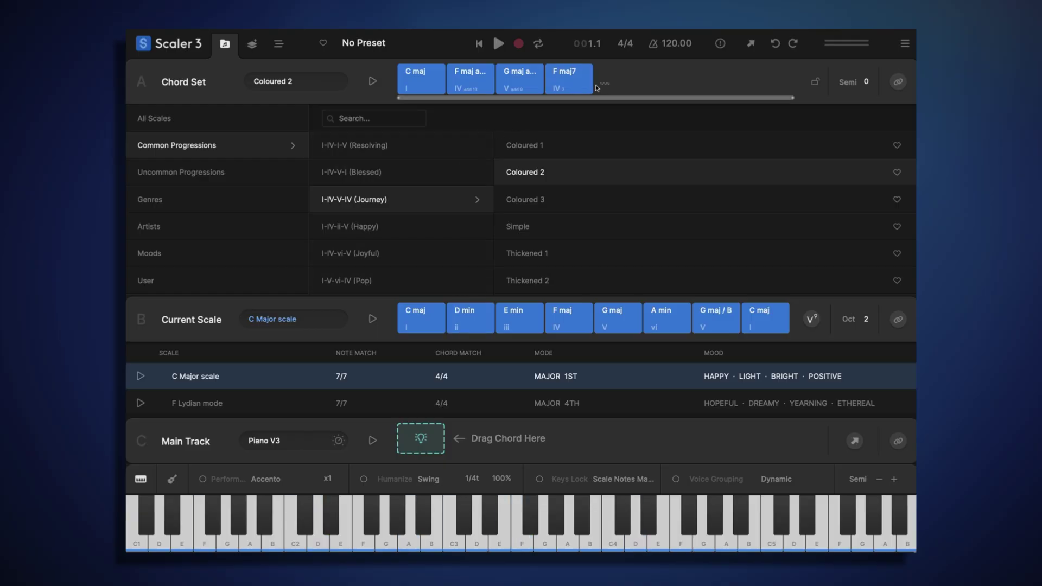
right_click(414, 80)
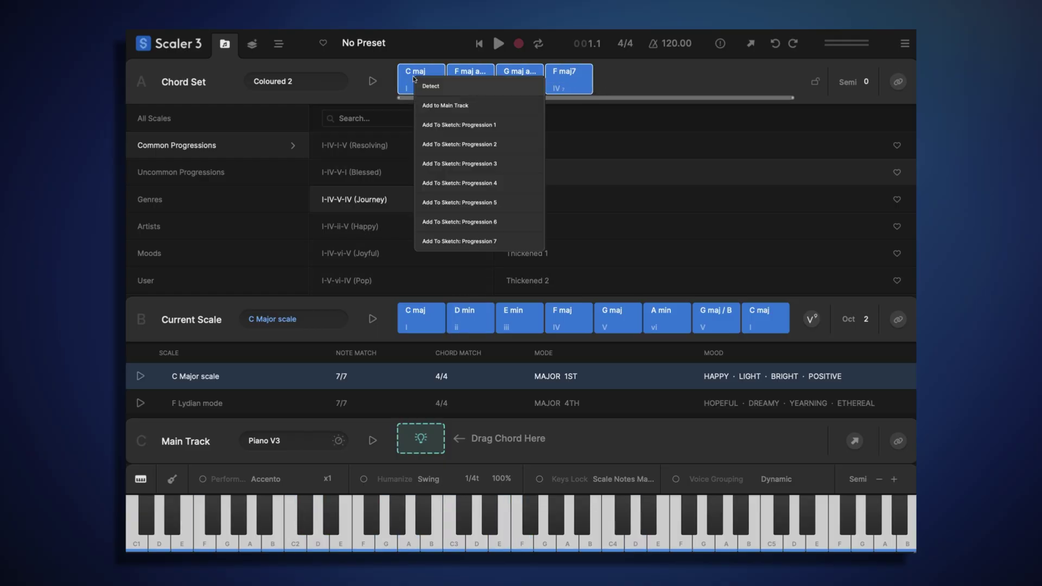
left_click(458, 106)
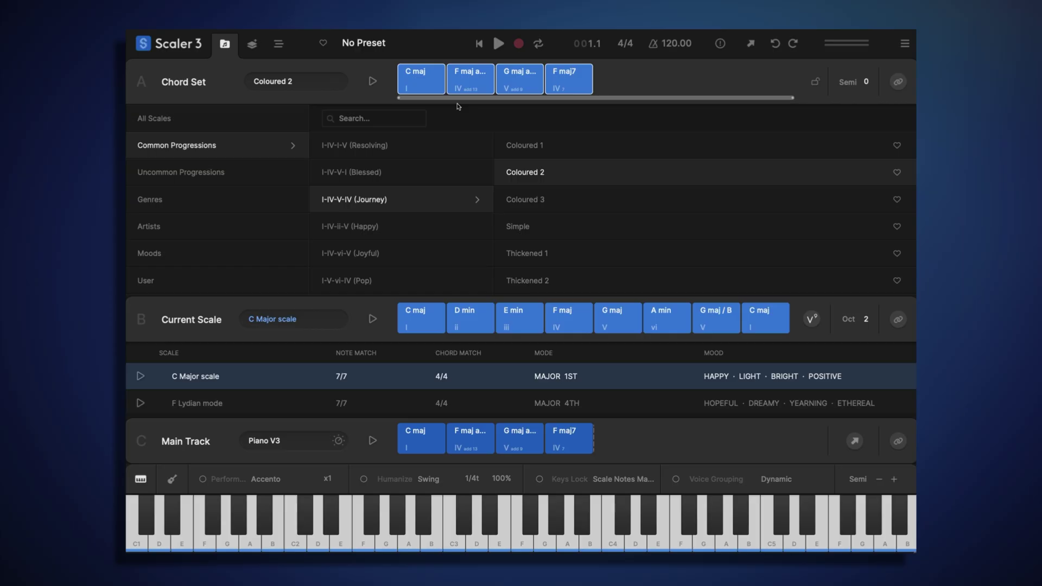
left_click(372, 440)
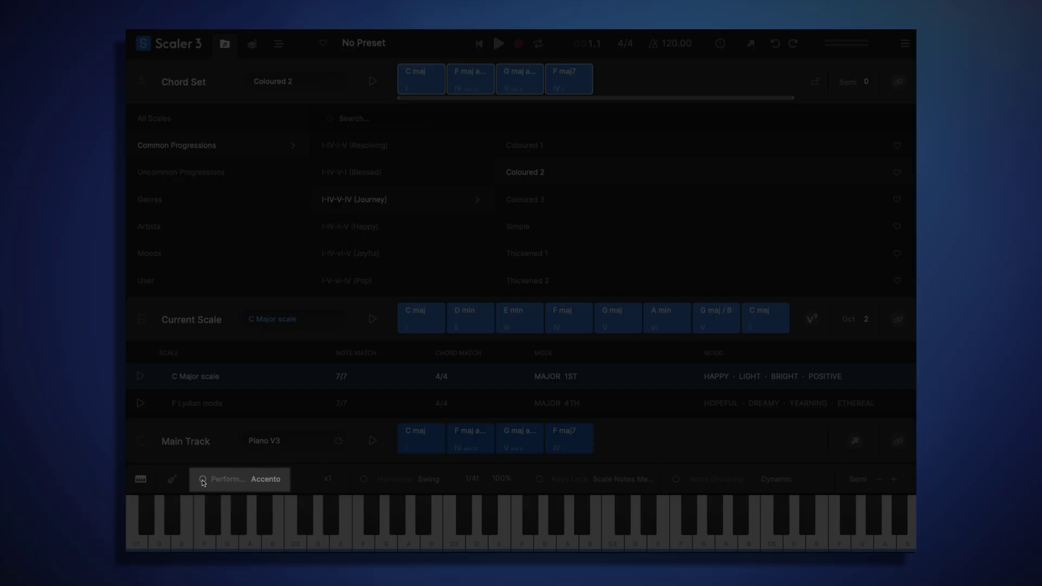
Enable Perform, play the Main Track with the Accento performance, and bring up the Motions browser
left_click(203, 480)
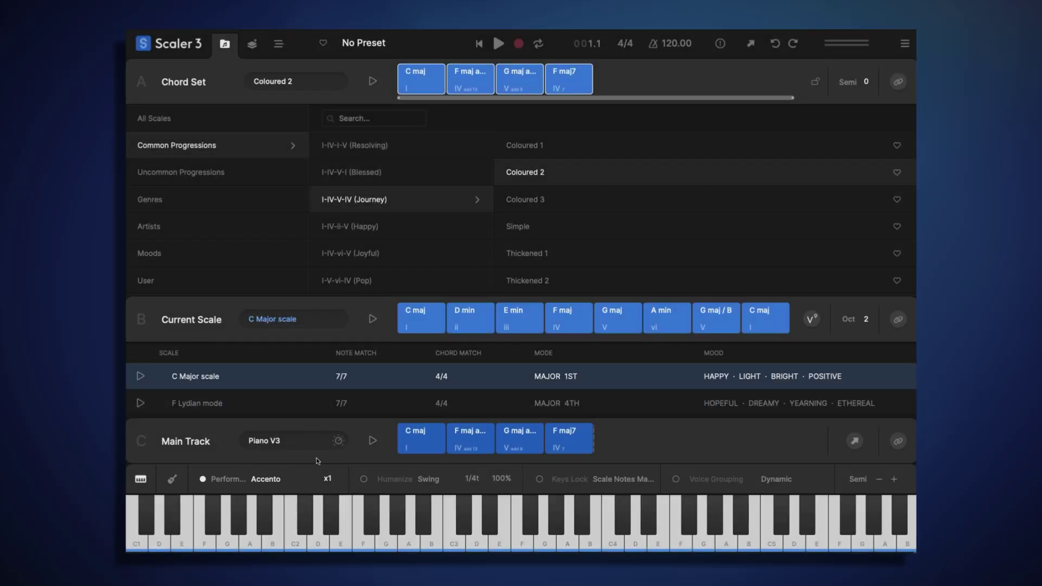
left_click(370, 443)
left_click(266, 481)
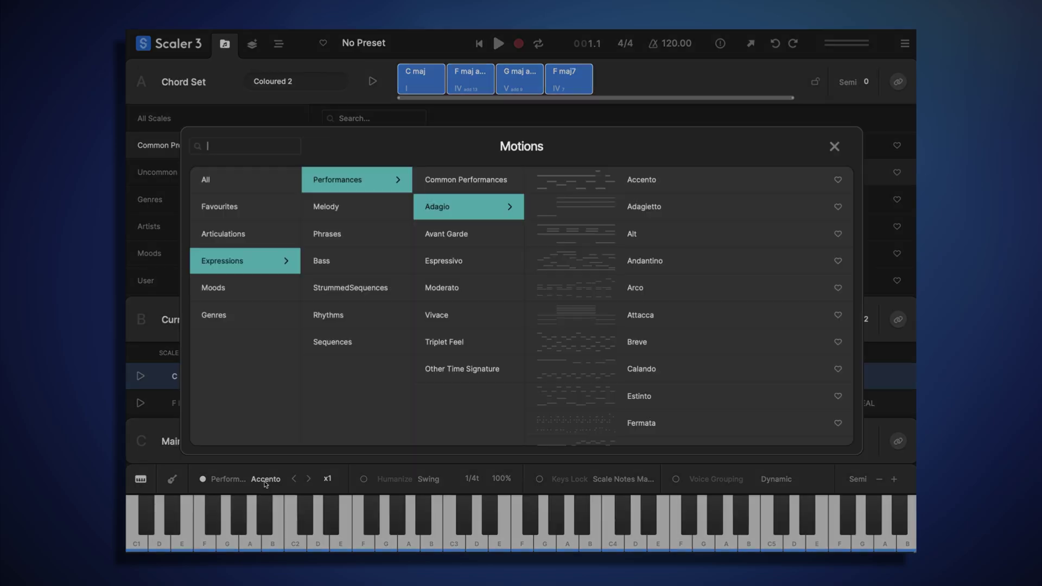
Show the Con Amore phrase motions and preview Battaglia, Bene and Bravura
left_click(343, 233)
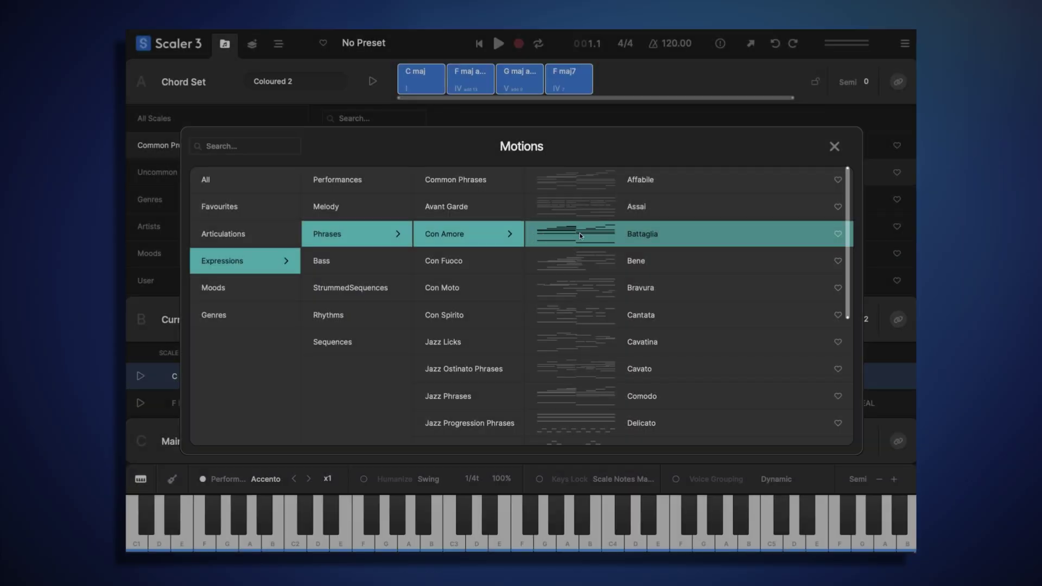
left_click(580, 233)
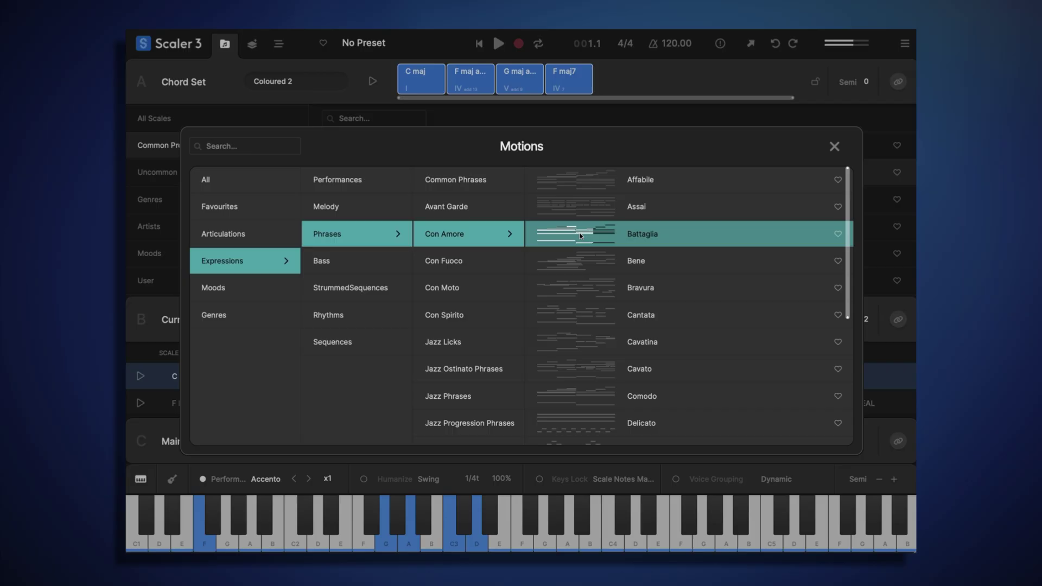
left_click(582, 261)
left_click(584, 287)
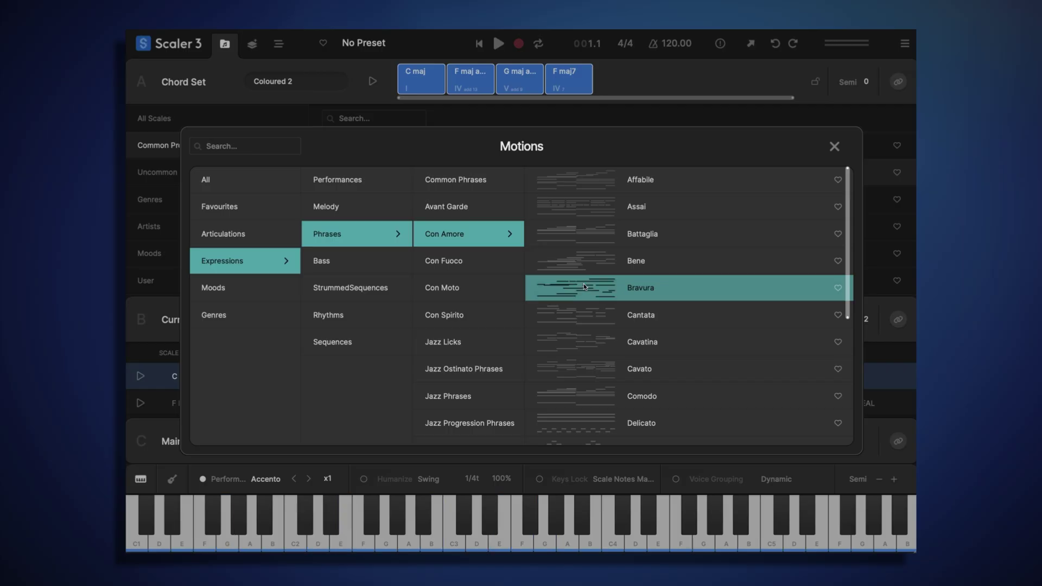
List Articulations › Passages, preview Passage 5 and Passage 3, then apply Passage 3
left_click(249, 234)
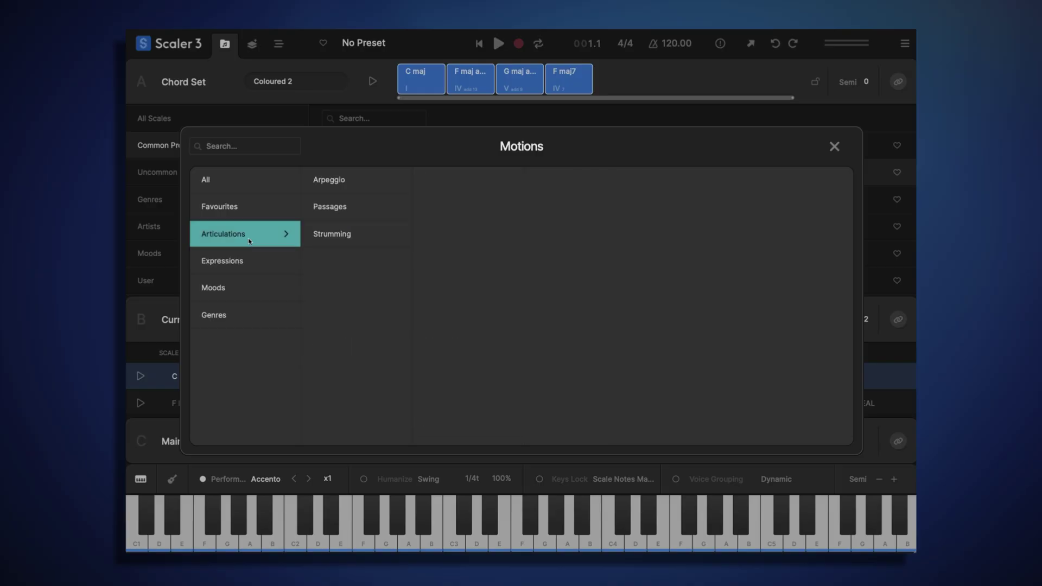
left_click(335, 216)
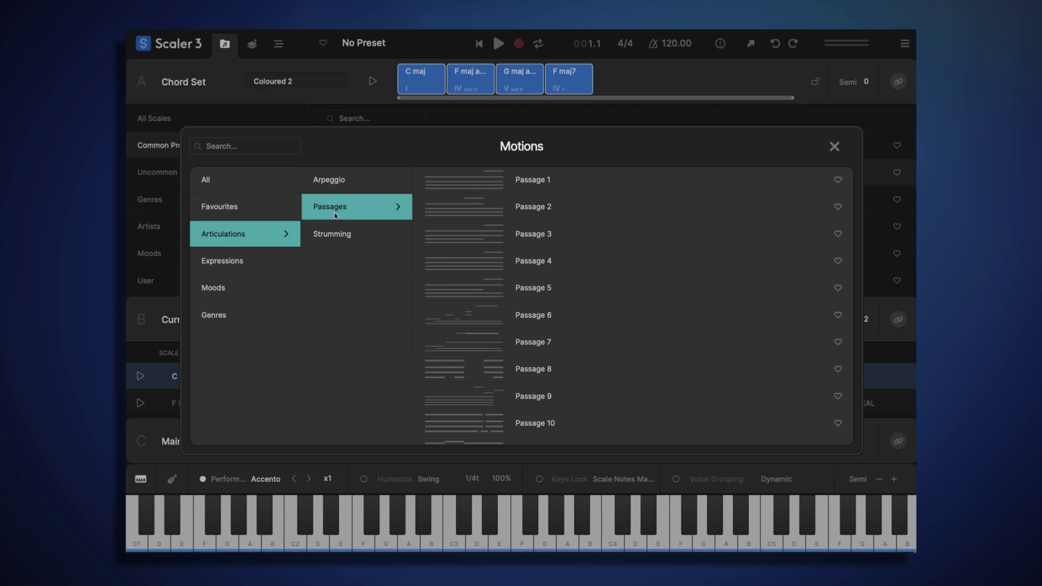
left_click(455, 285)
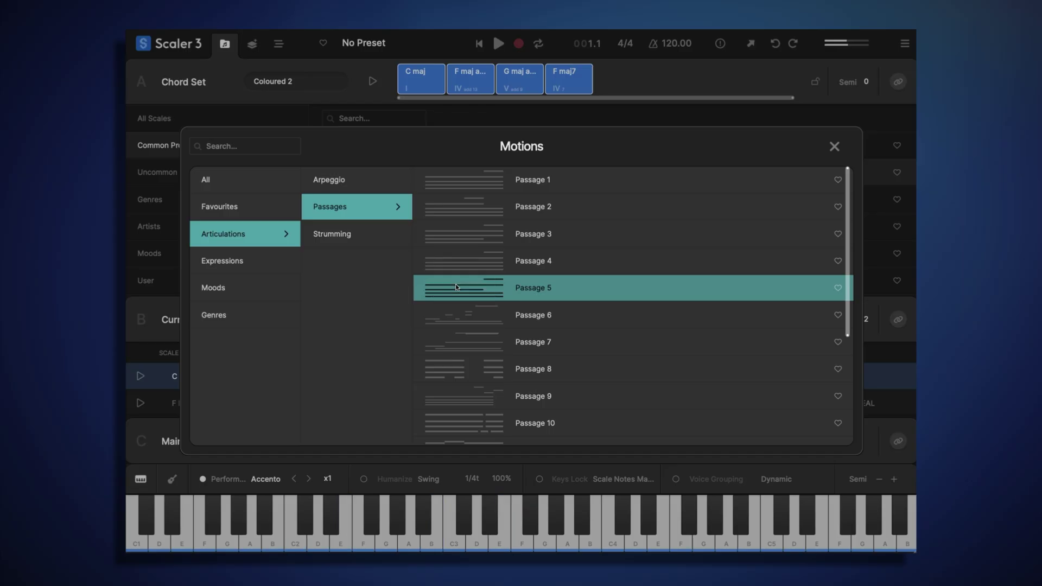
left_click(456, 235)
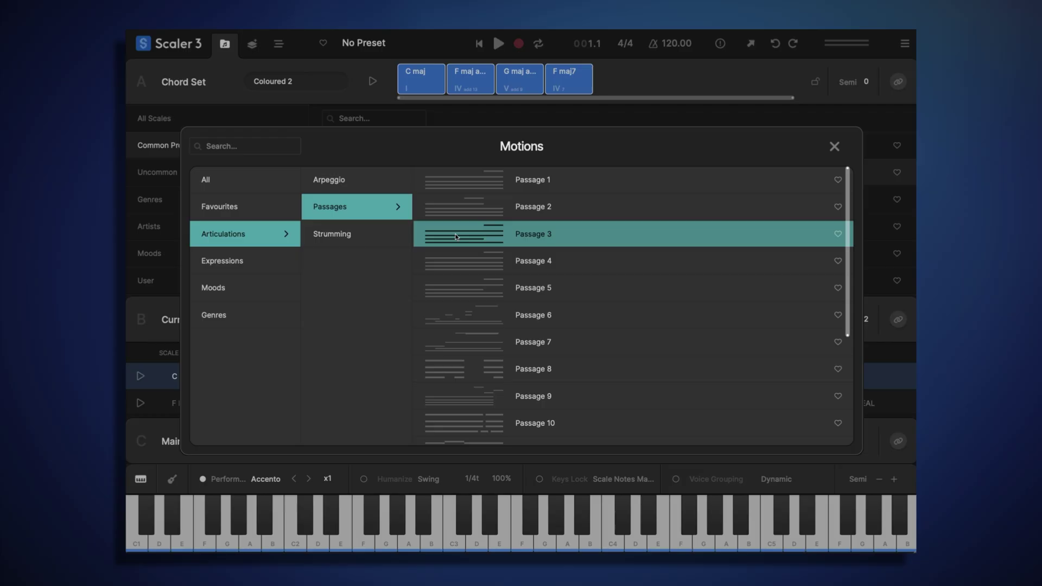
double_click(539, 237)
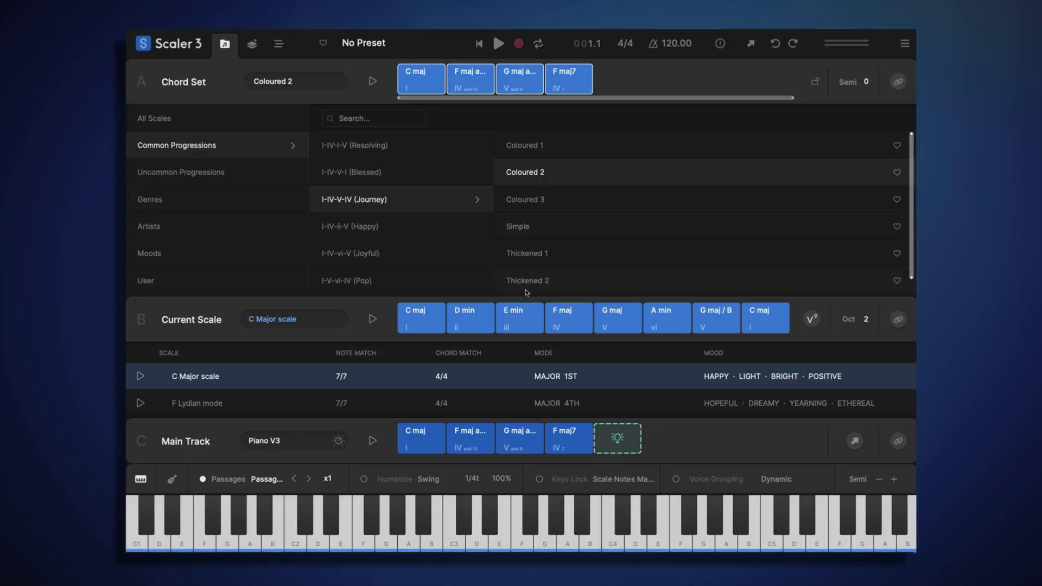
Play the Main Track to hear its Passage 3 motion
left_click(372, 441)
Open the Arrange view, play the arrangement through once, and lengthen the F maj7 chord block
left_click(278, 46)
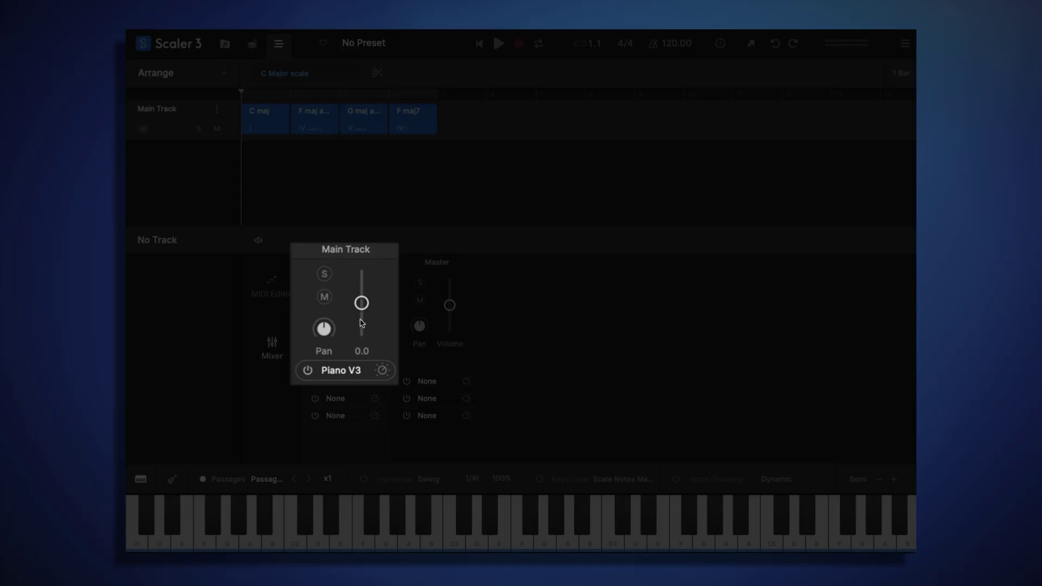
mouse_move(330, 333)
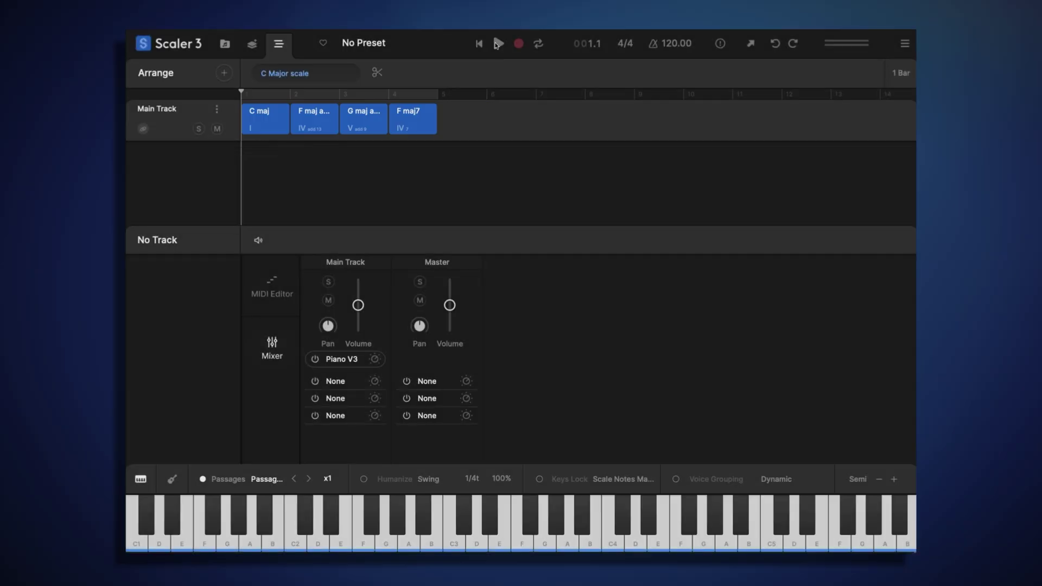
left_click(498, 43)
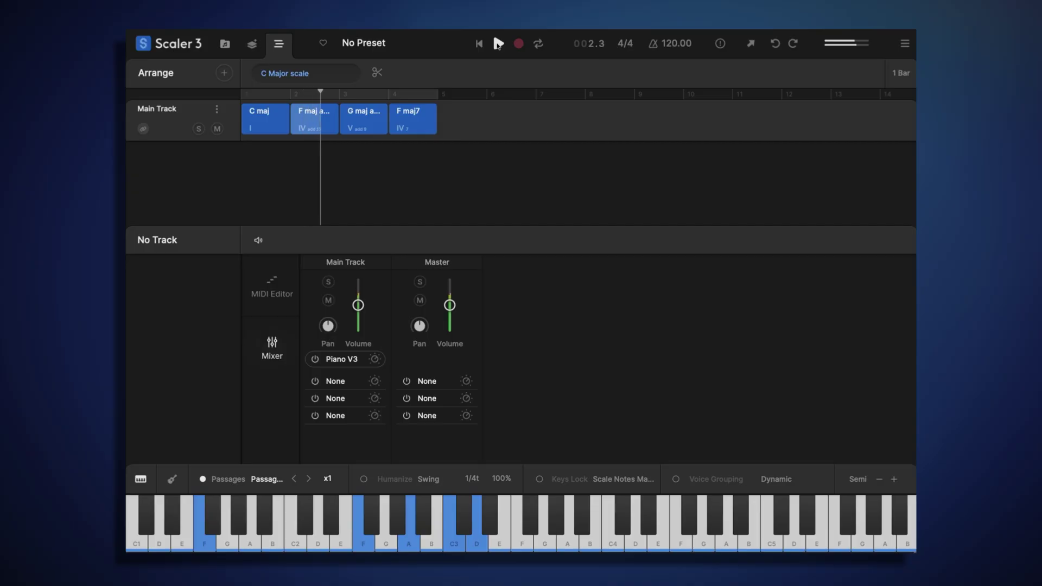
left_click(498, 43)
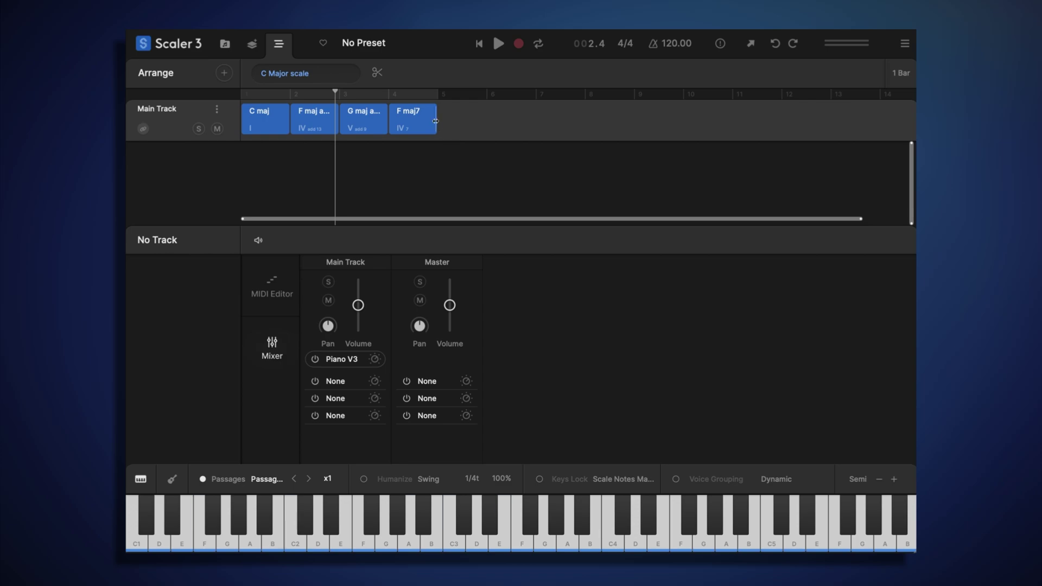
mouse_move(436, 117)
left_mouse_down()
mouse_move(567, 114)
mouse_move(443, 119)
left_mouse_up()
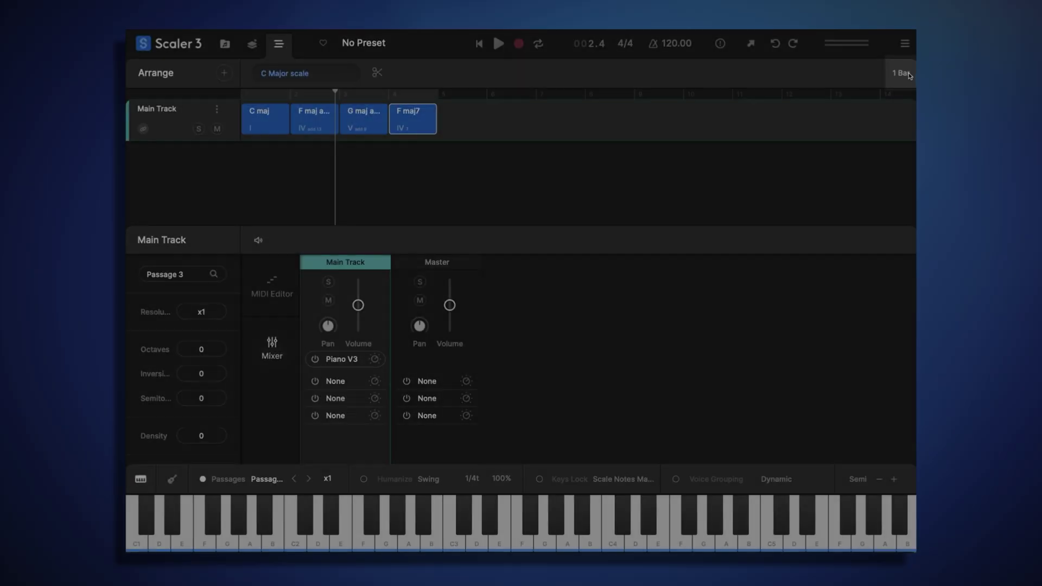
left_click(908, 74)
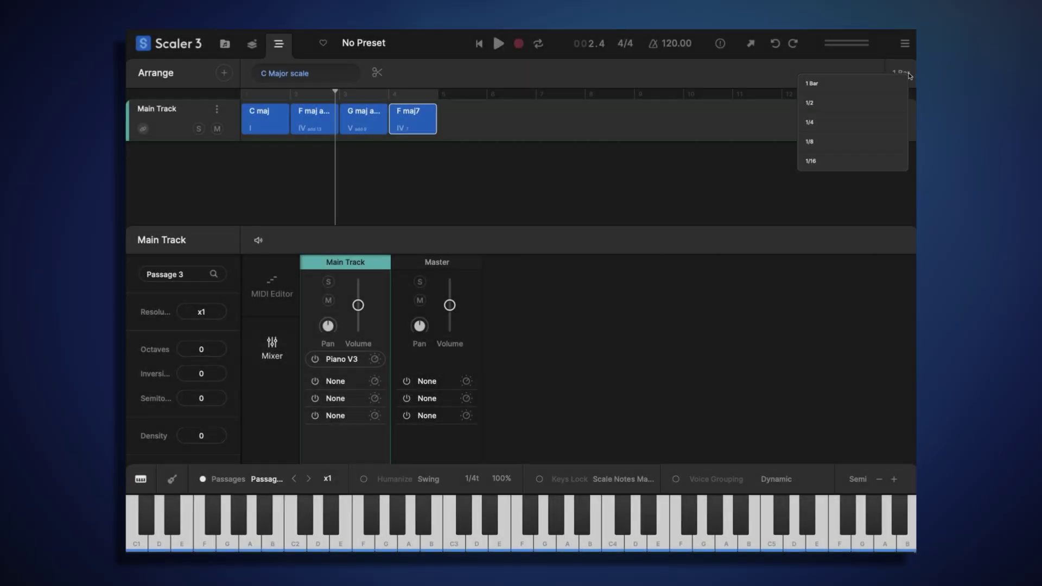
left_click(867, 126)
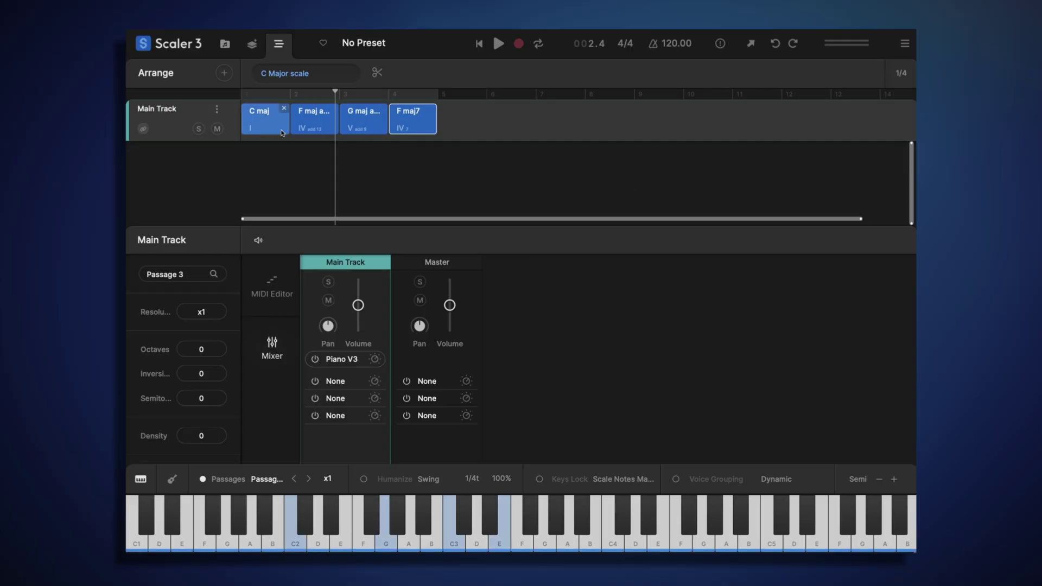
left_click_drag(286, 120, 277, 120)
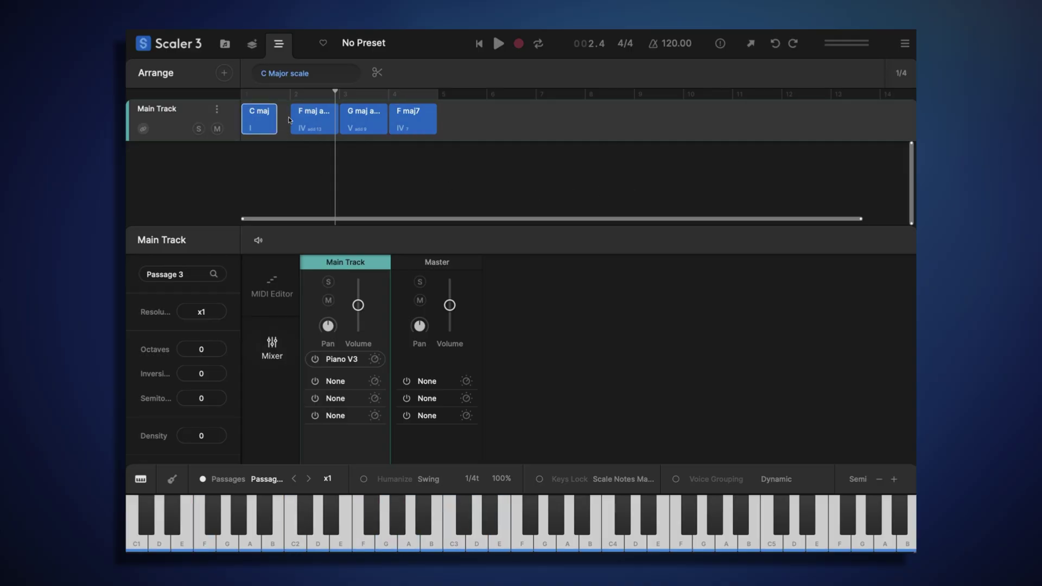
left_click(290, 117)
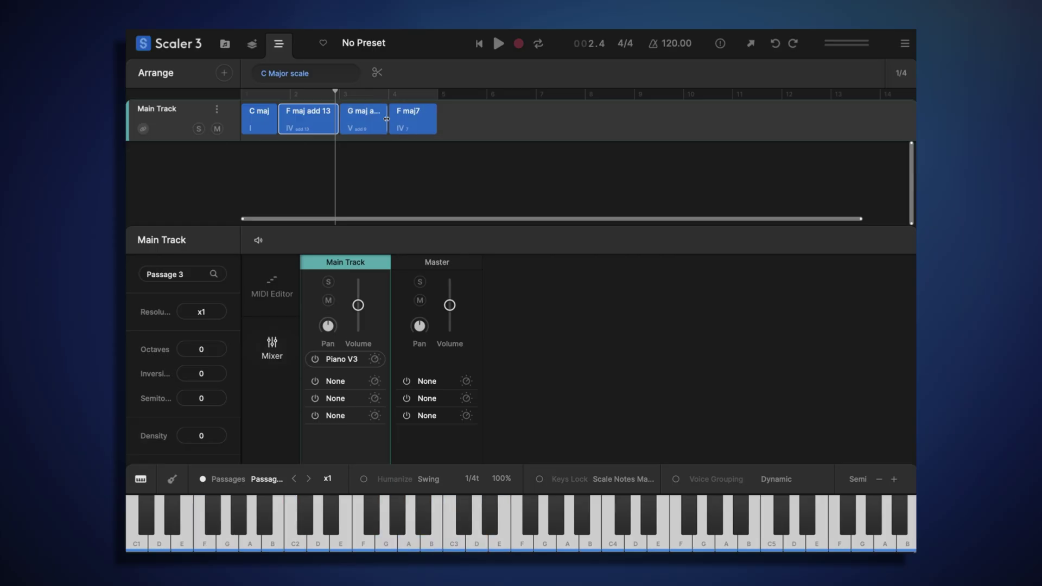
left_click_drag(387, 120, 378, 116)
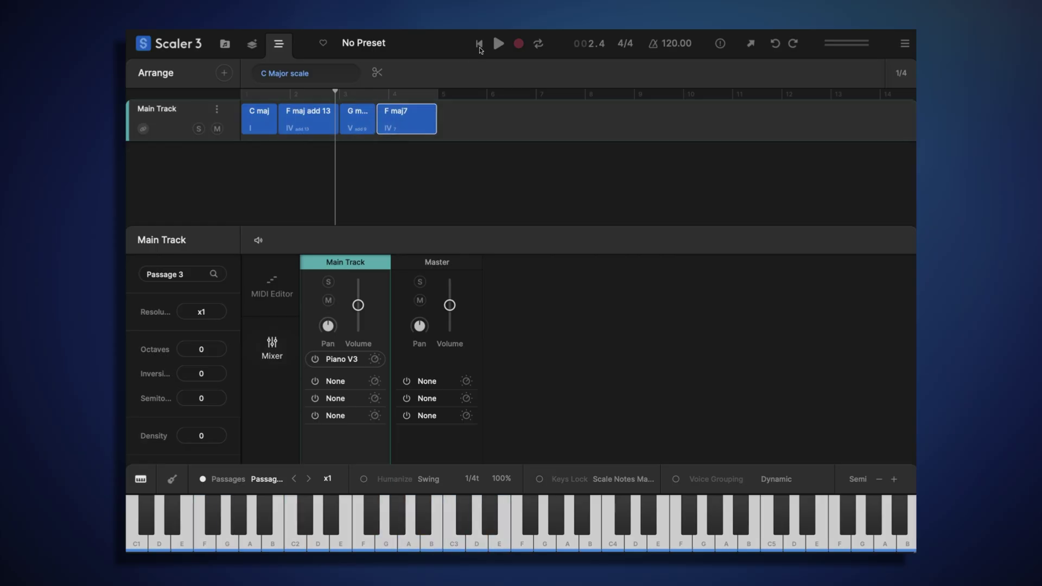
left_click(495, 44)
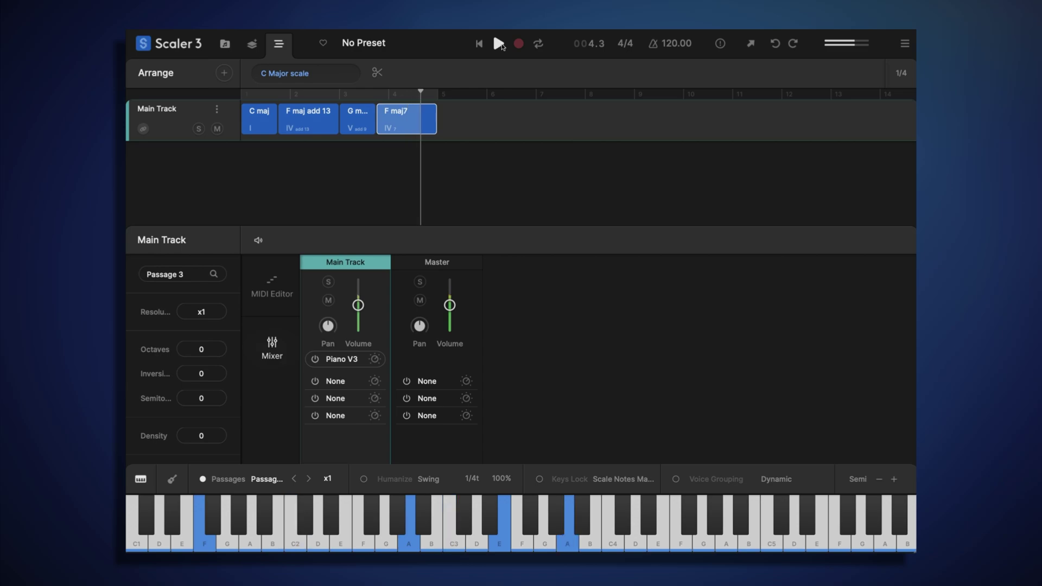
Rewind to the start and add an Arpeggio track with the Up/Down Repeat pattern
left_click(502, 47)
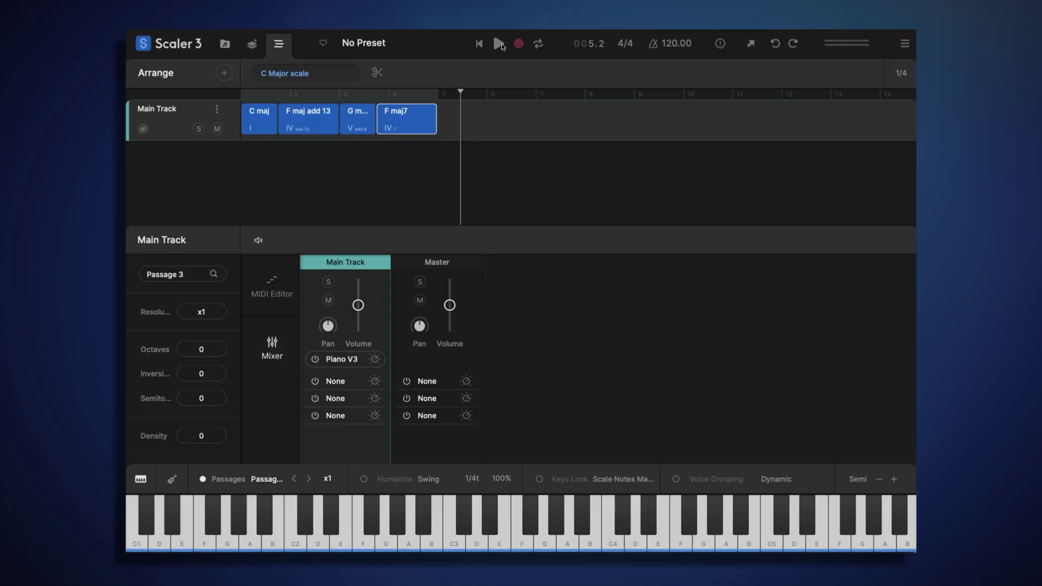
left_click(499, 44)
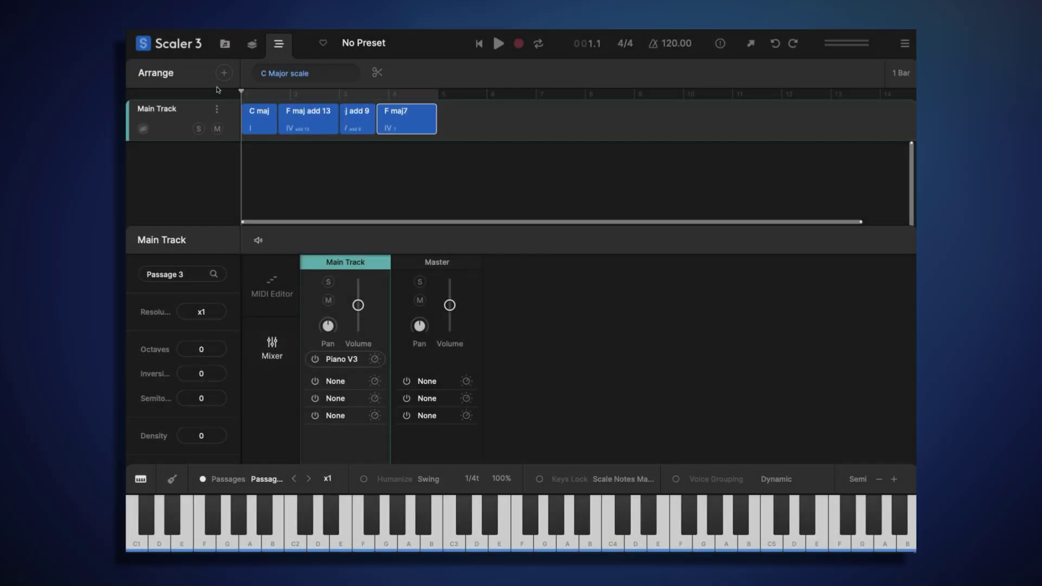
left_click(223, 73)
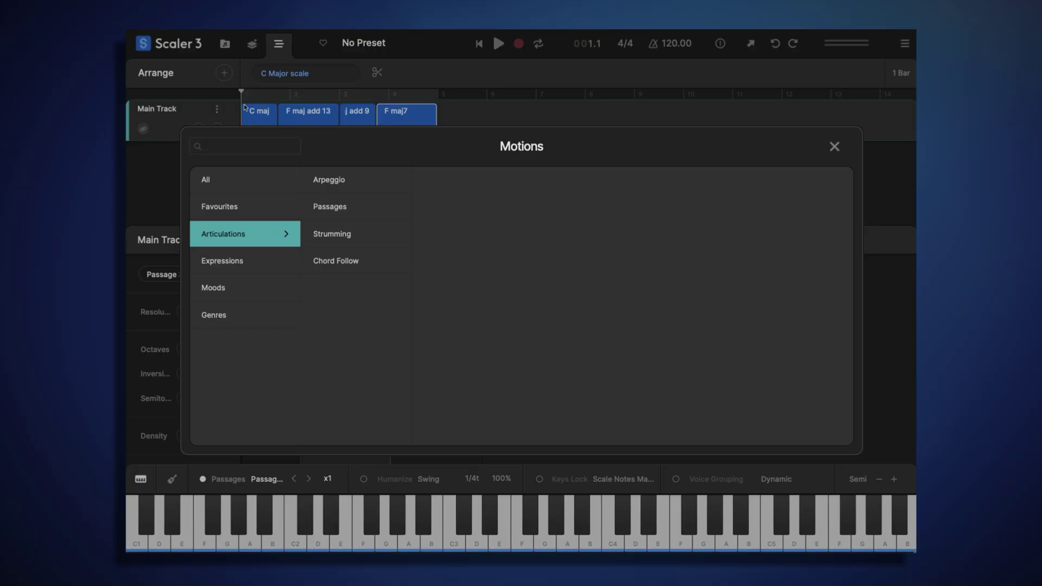
left_click(353, 179)
left_click(488, 239)
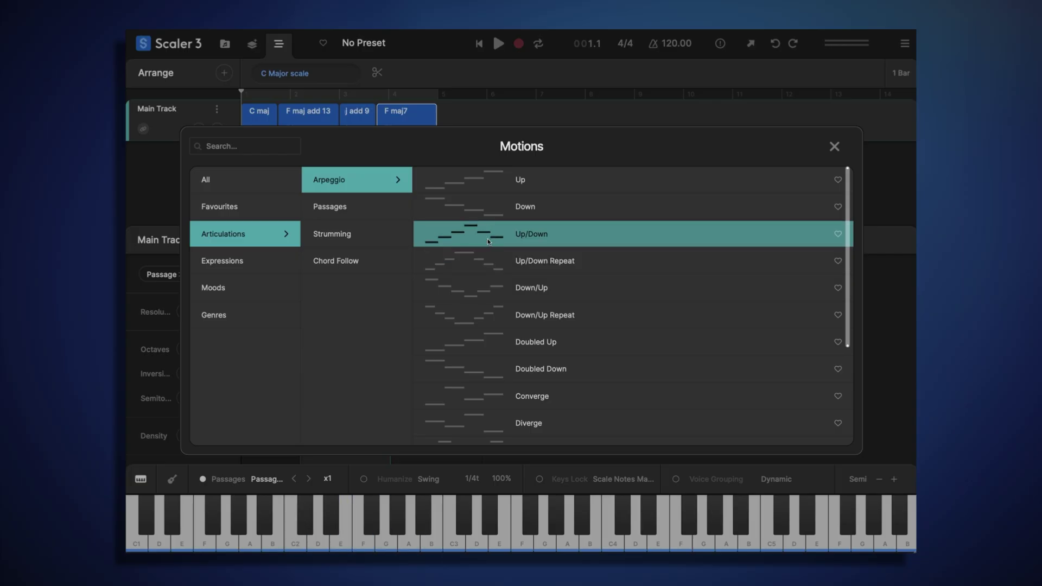
left_click(491, 260)
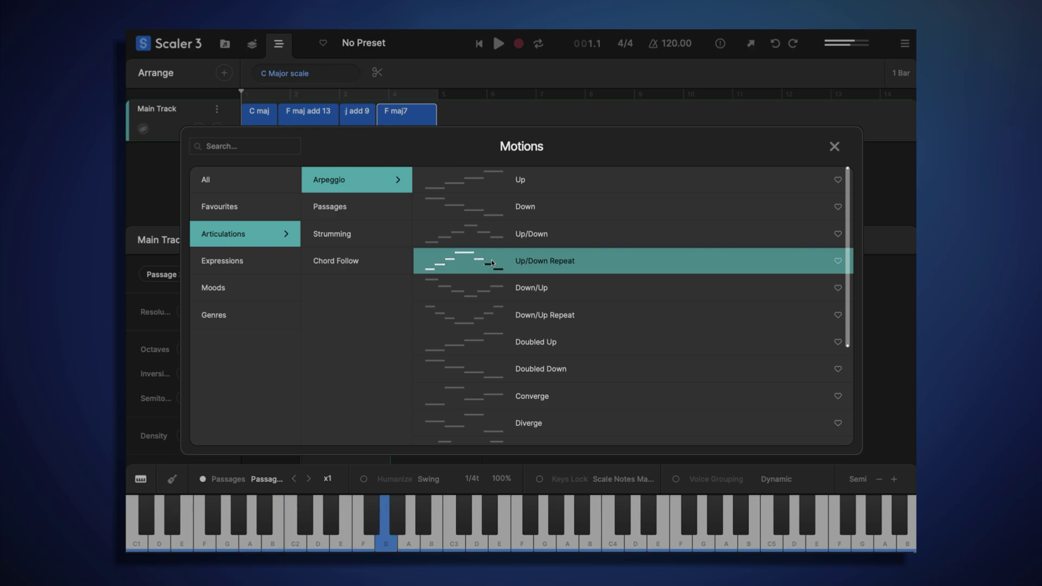
double_click(567, 264)
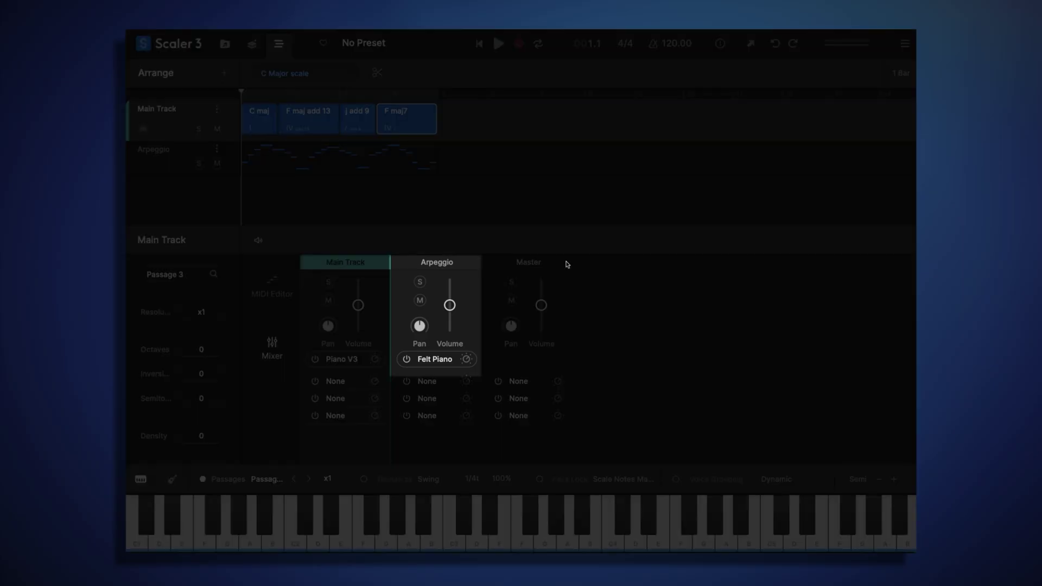
Switch the Arpeggio track's sound to the Internal Sounds > Synth > Heavy Hitter preset and audition it
left_click(429, 360)
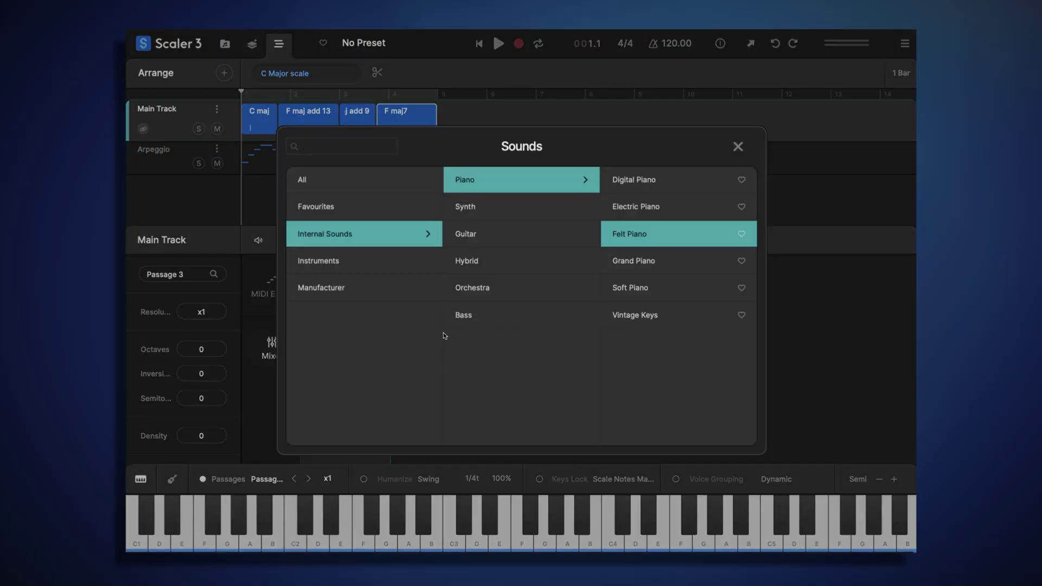
left_click(513, 208)
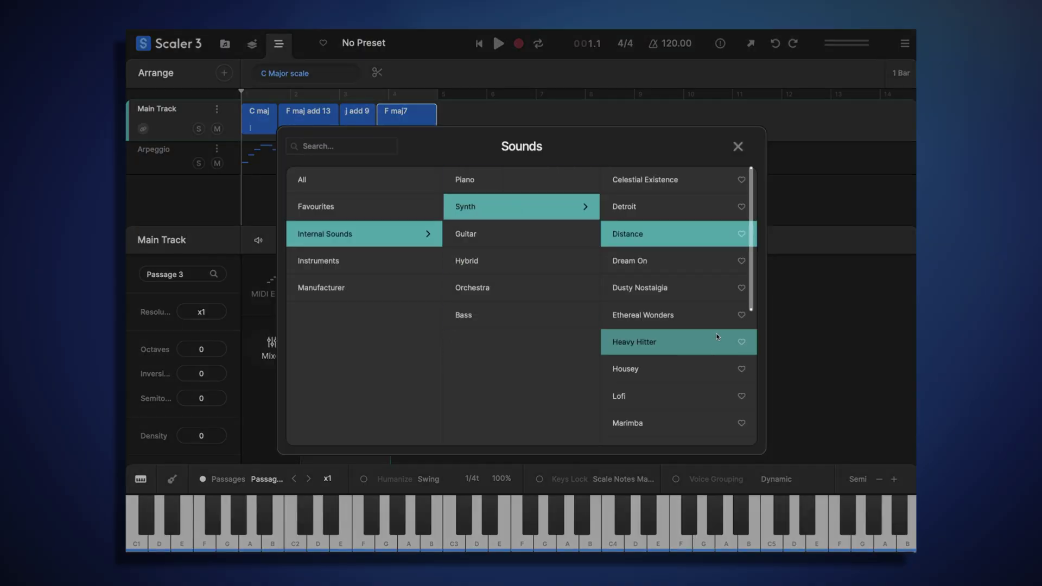
left_click(696, 342)
left_click(493, 45)
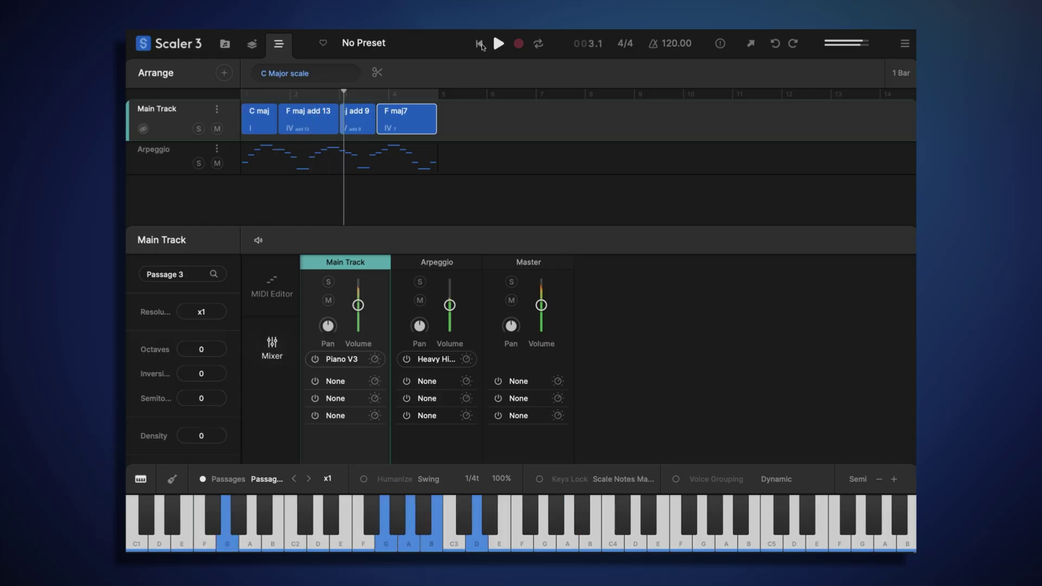
left_click(494, 44)
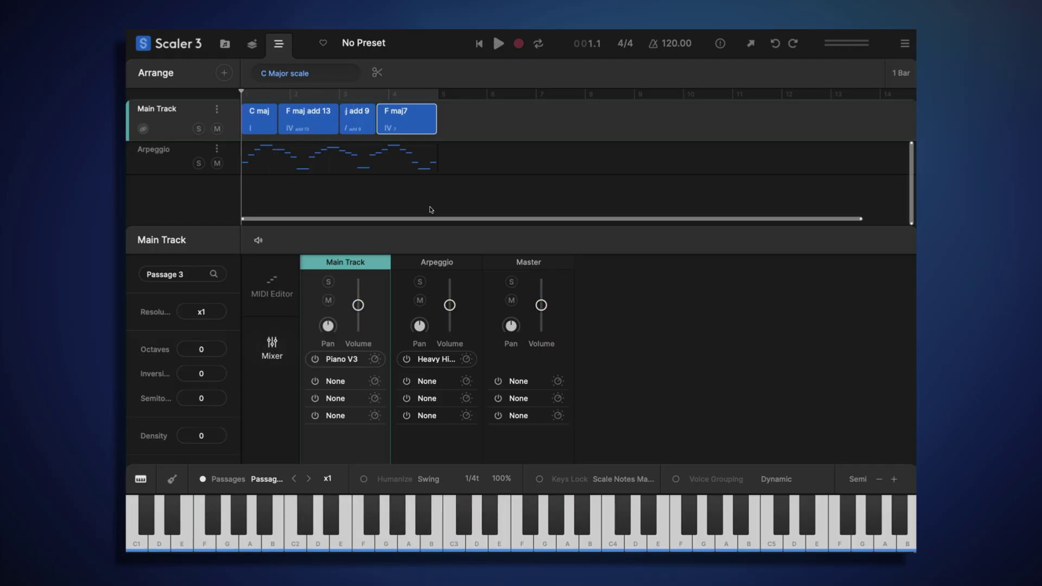
Lower the Main Track to about -8 dB, then solo the Arpeggio track and turn on looping
left_click_drag(358, 305, 358, 318)
left_click(498, 43)
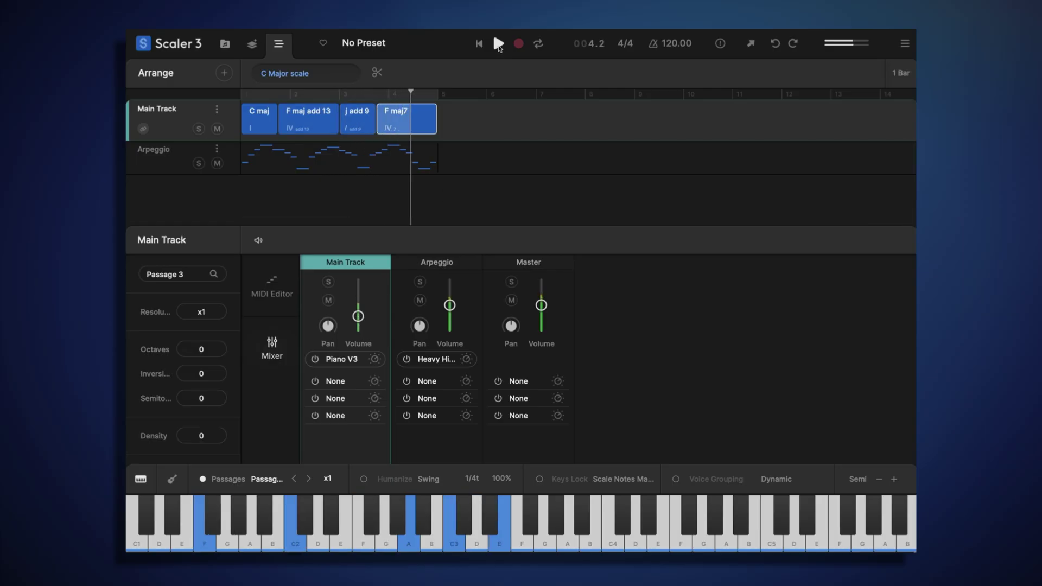
left_click(499, 47)
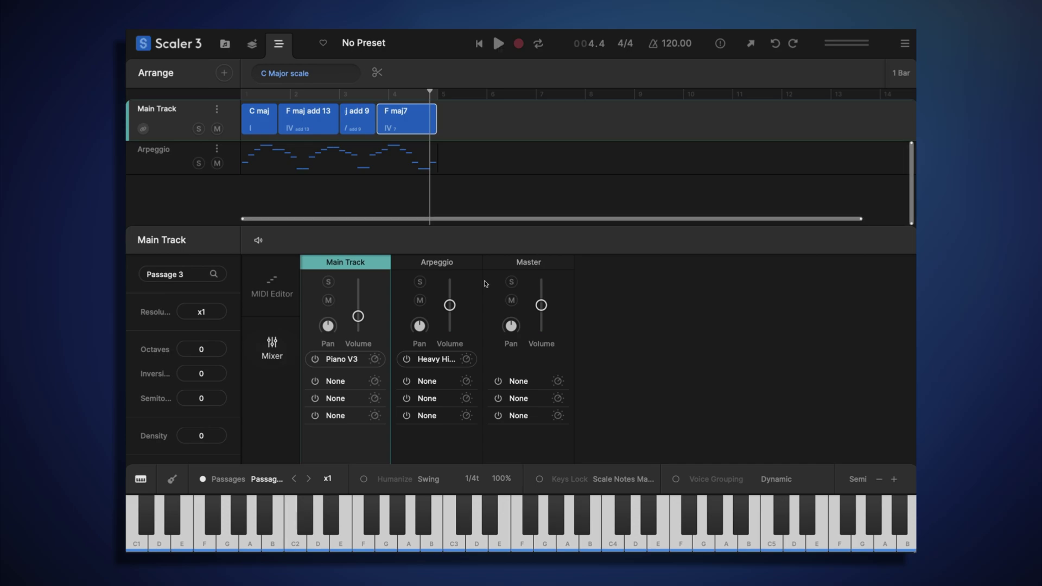
left_click(199, 163)
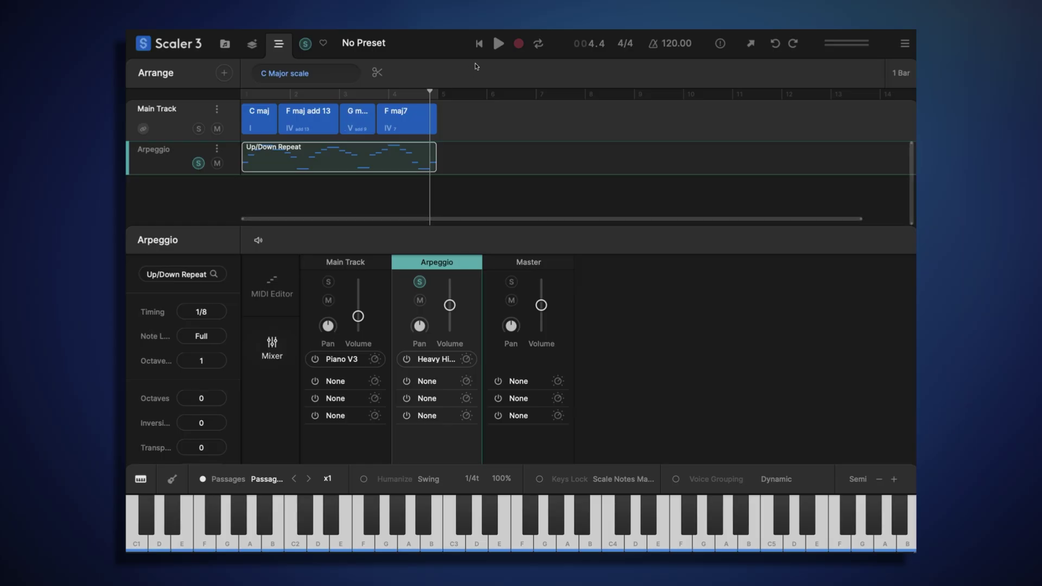
left_click(534, 48)
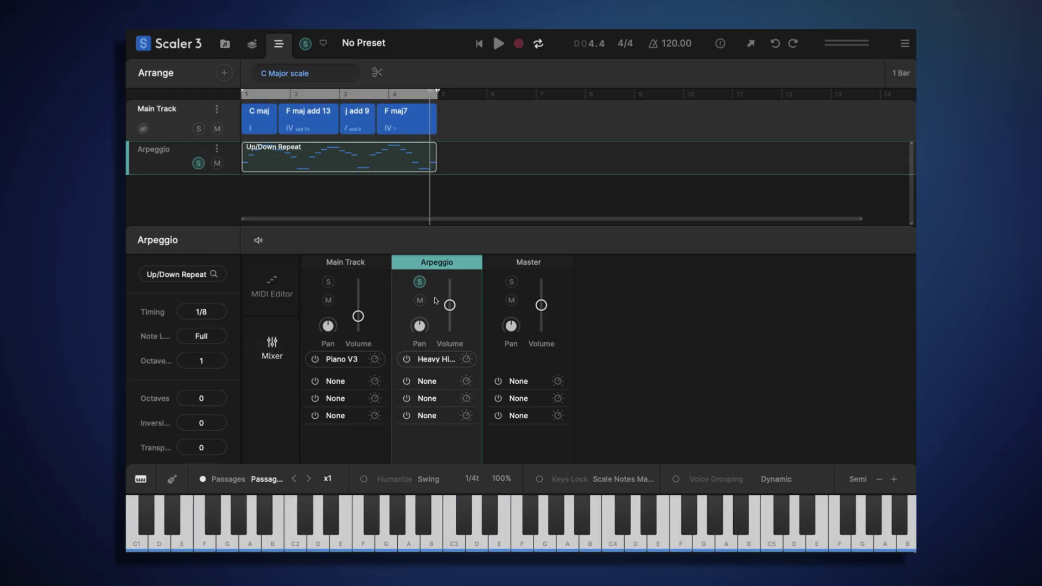
In Heavy Hitter's sound settings, set sustain 44, cutoff about 12.4 kHz, delay 20%, release about 700
left_click(466, 359)
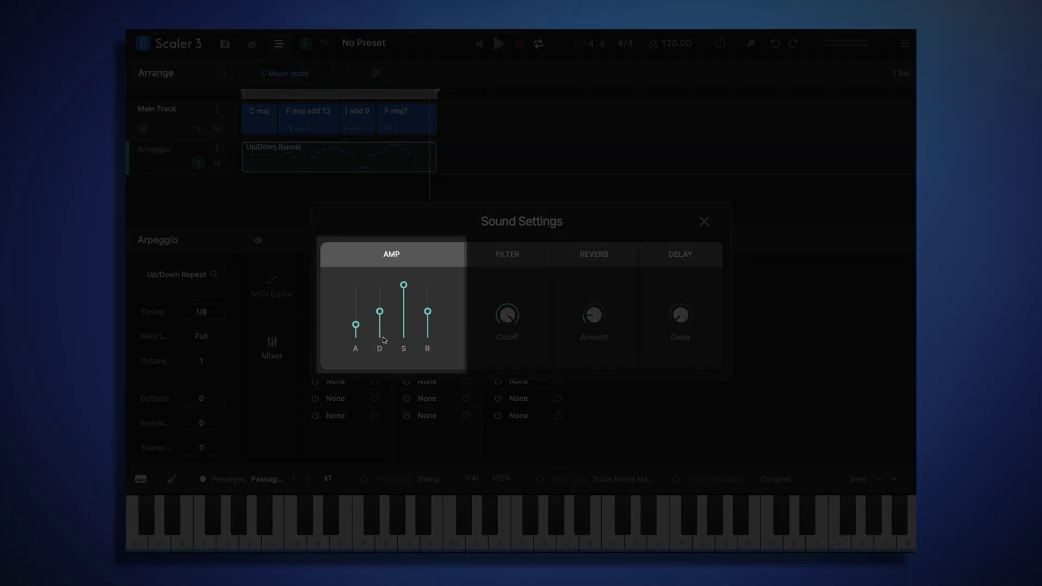
mouse_move(429, 319)
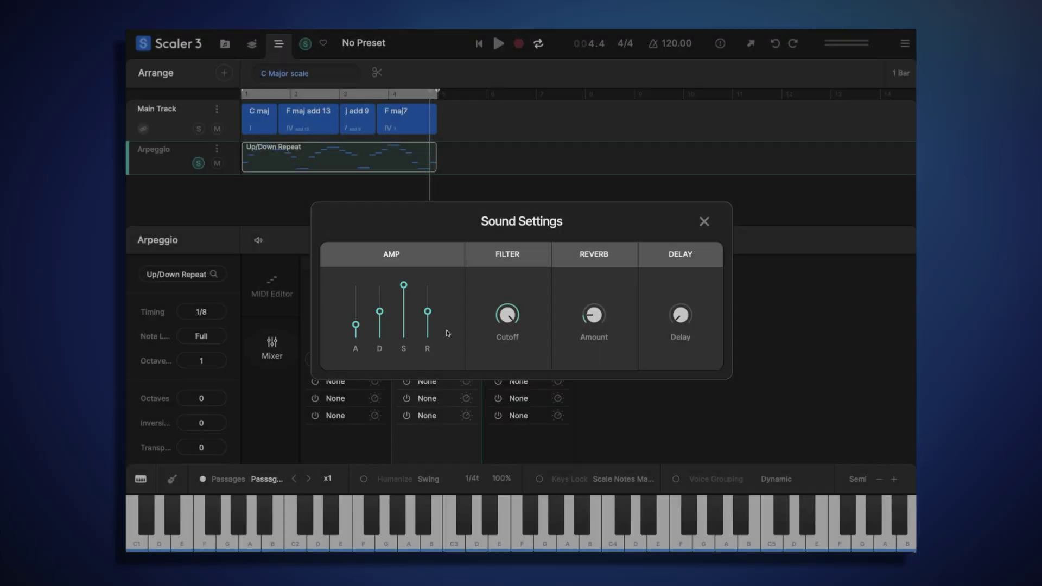
key("space")
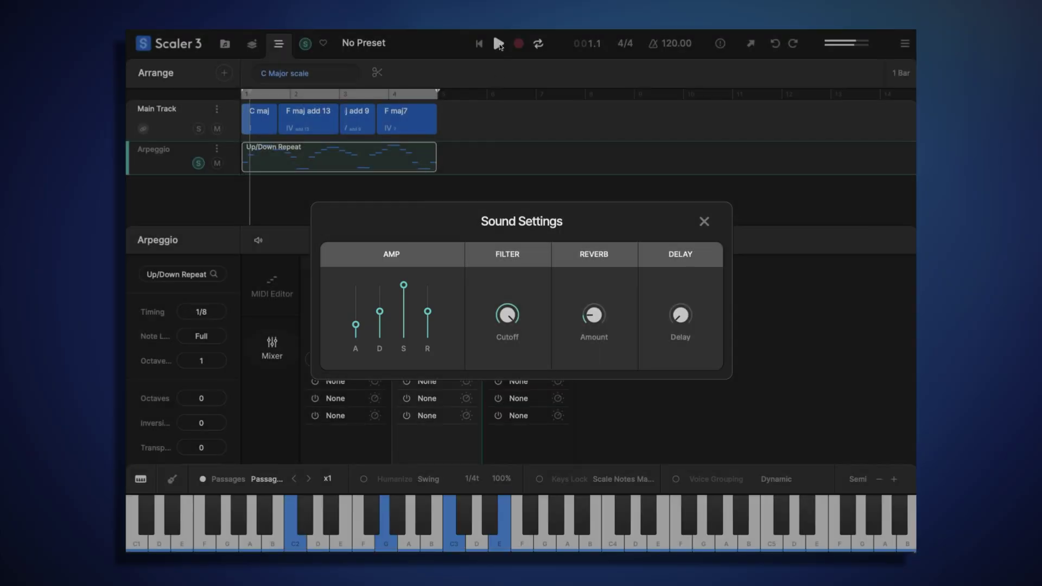
left_click_drag(404, 285, 363, 338)
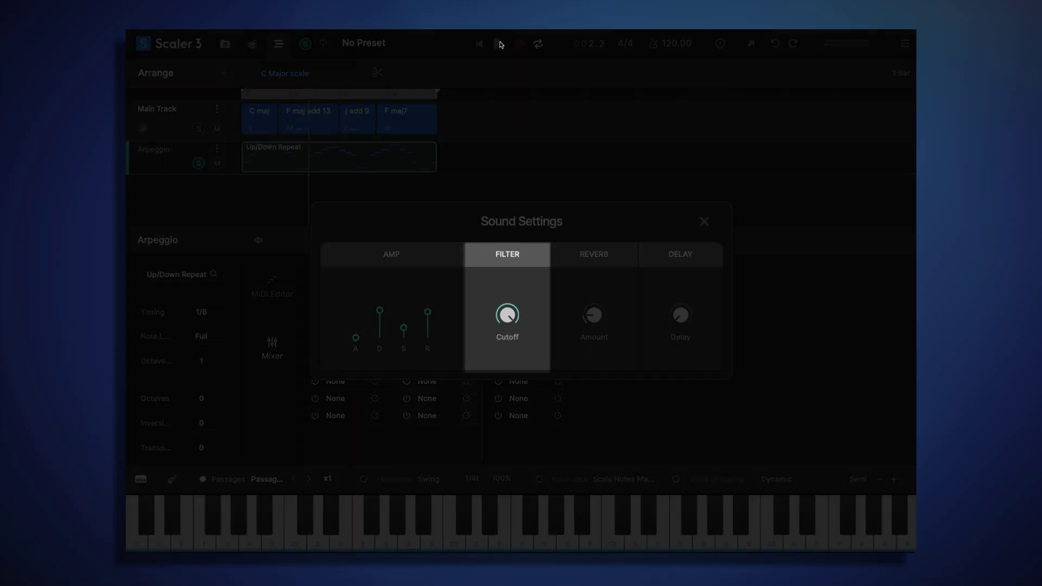
left_click_drag(508, 319, 515, 368)
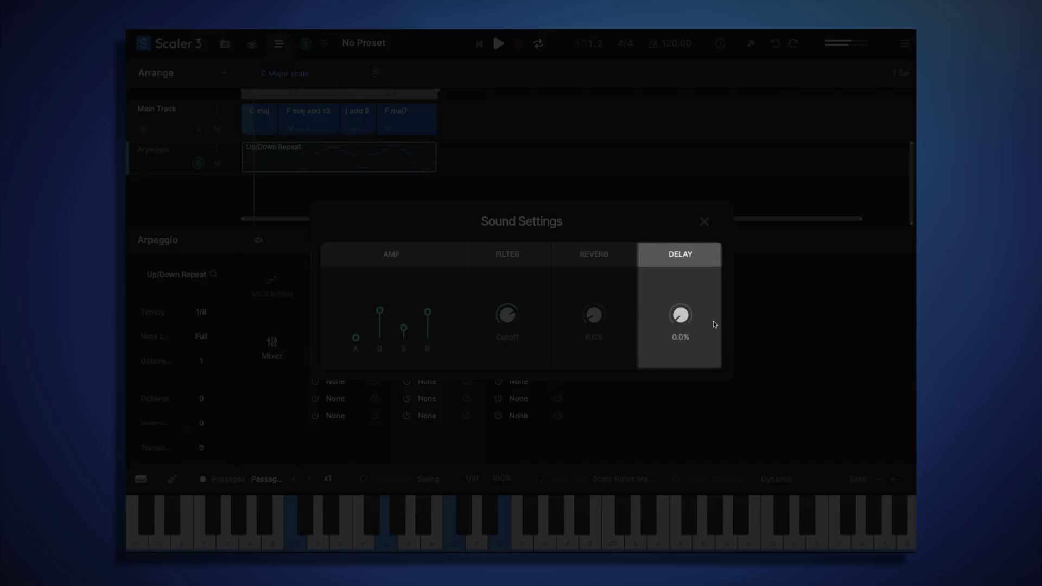
left_click_drag(681, 316, 685, 268)
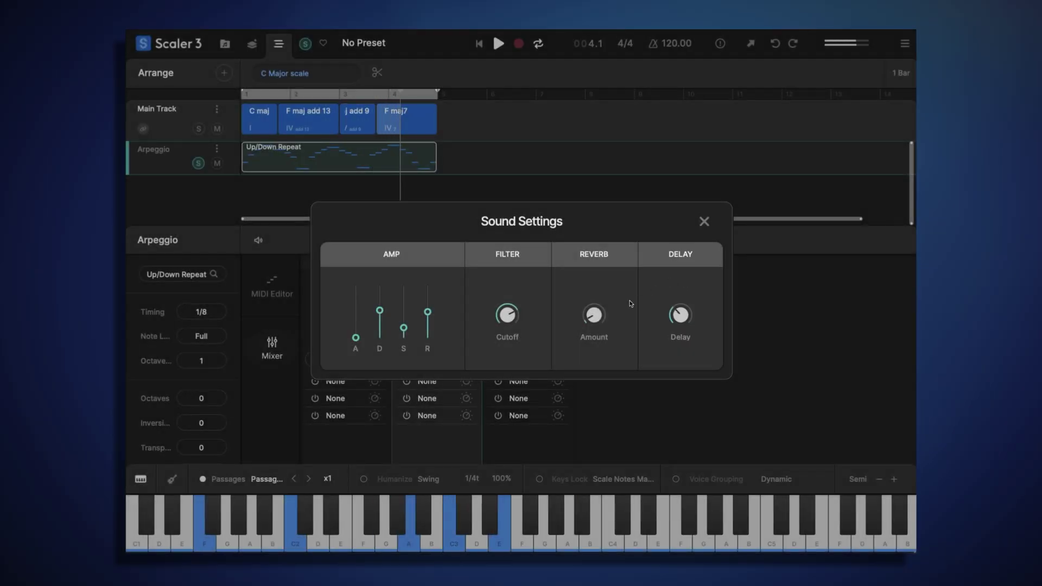
left_click_drag(427, 312, 394, 303)
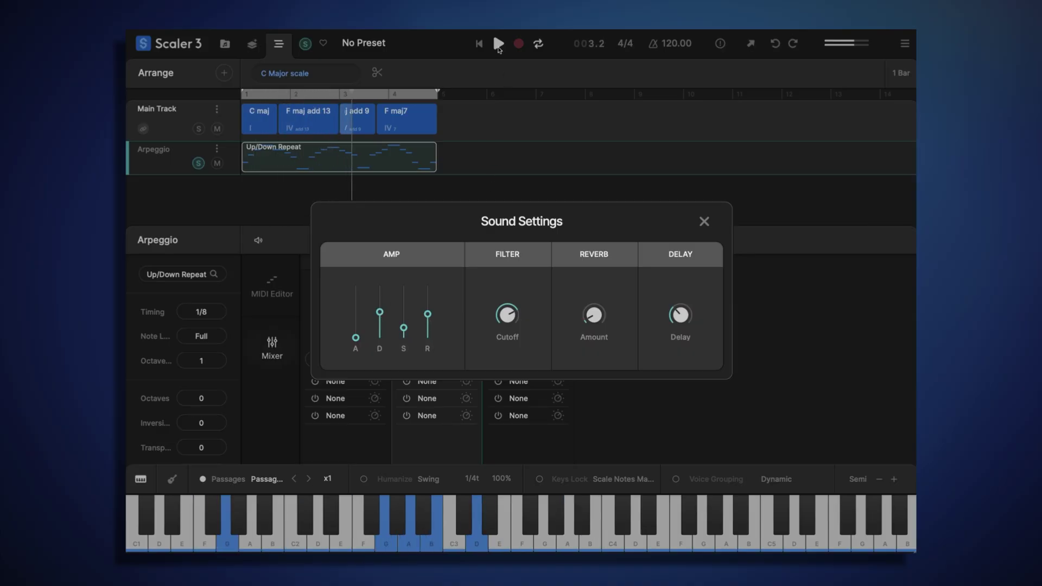
left_click(499, 45)
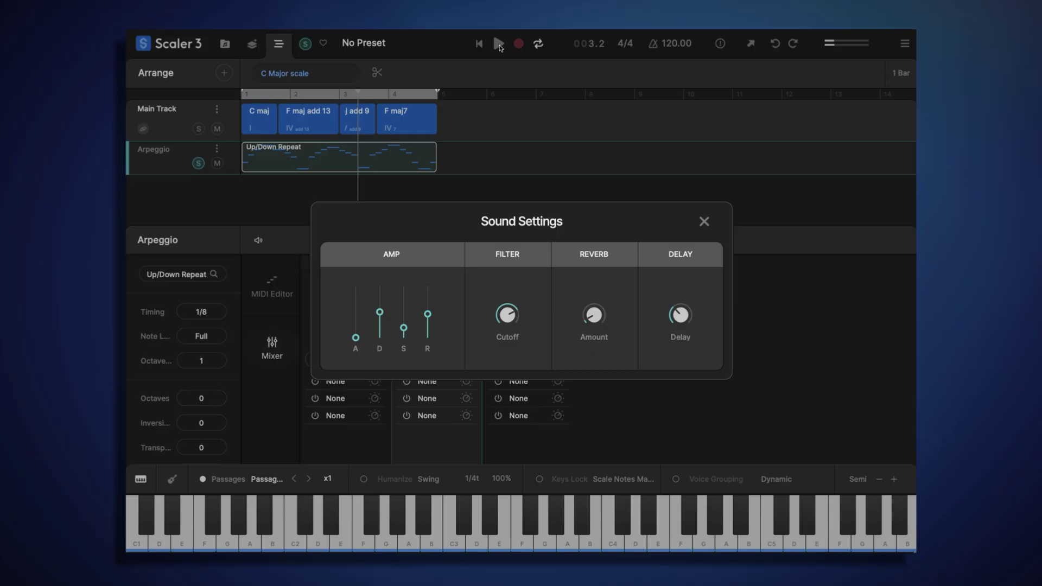
Close the sound settings, unsolo the Arpeggio track, and trim the Main Track to -8.8 dB
left_click(705, 221)
left_click(198, 163)
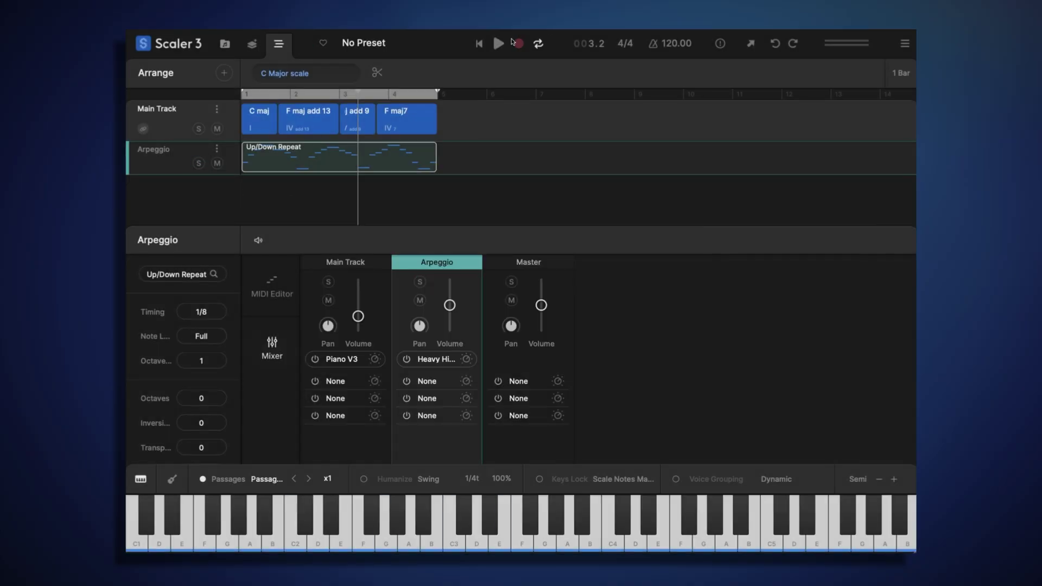
left_click(479, 43)
left_click(497, 43)
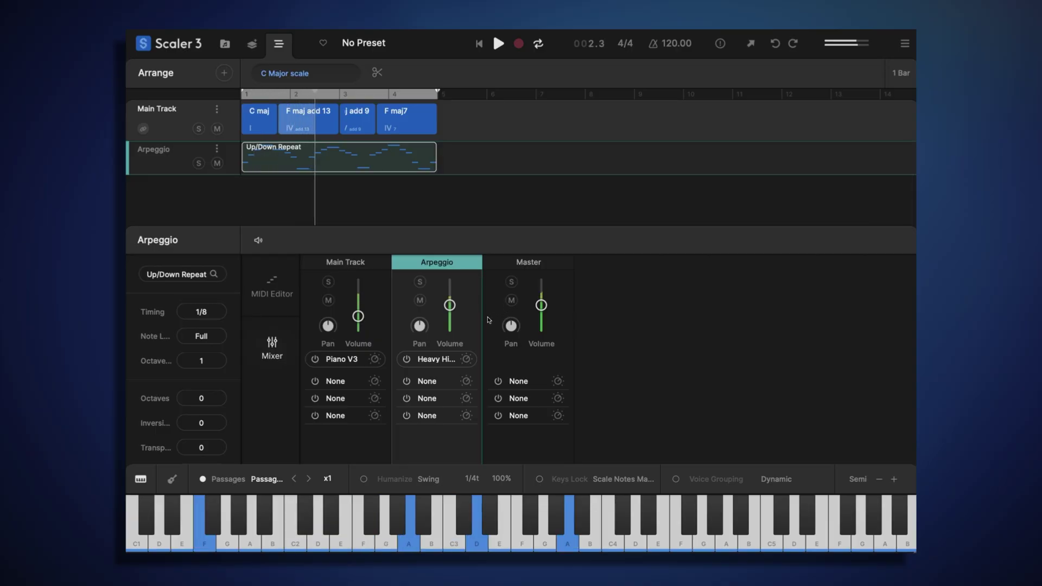
mouse_move(358, 320)
scroll(358, 320, "down", 1)
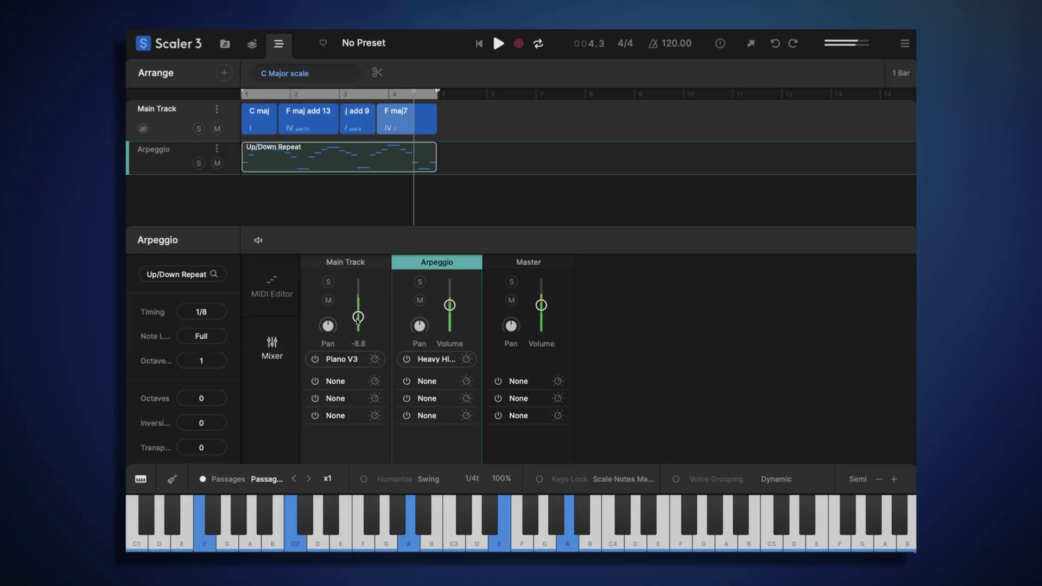
left_click(501, 46)
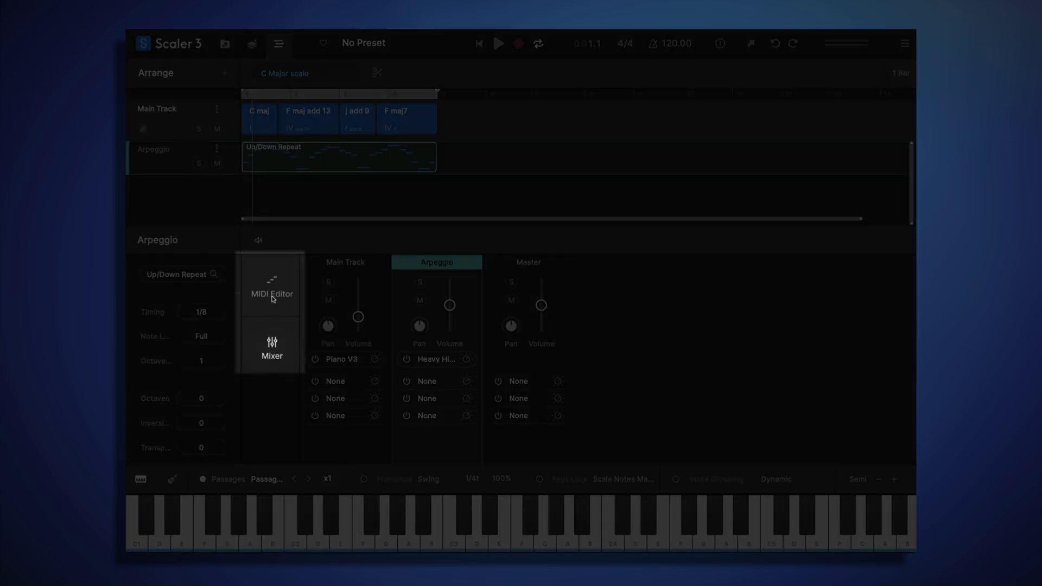
View the Arpeggio notes in the MIDI editor and raise a low arpeggio note one semitone
left_click(271, 296)
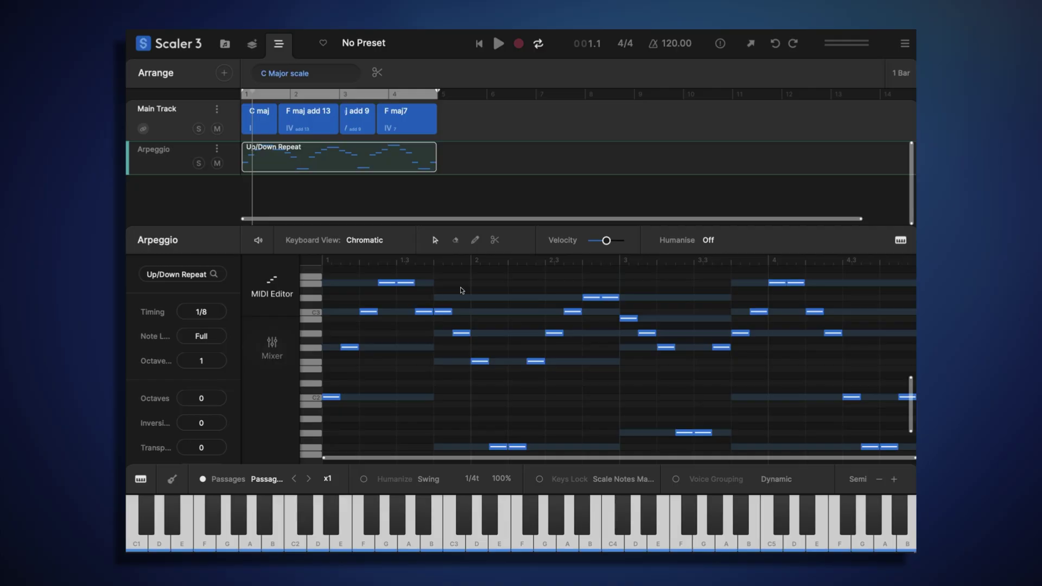
left_click(901, 240)
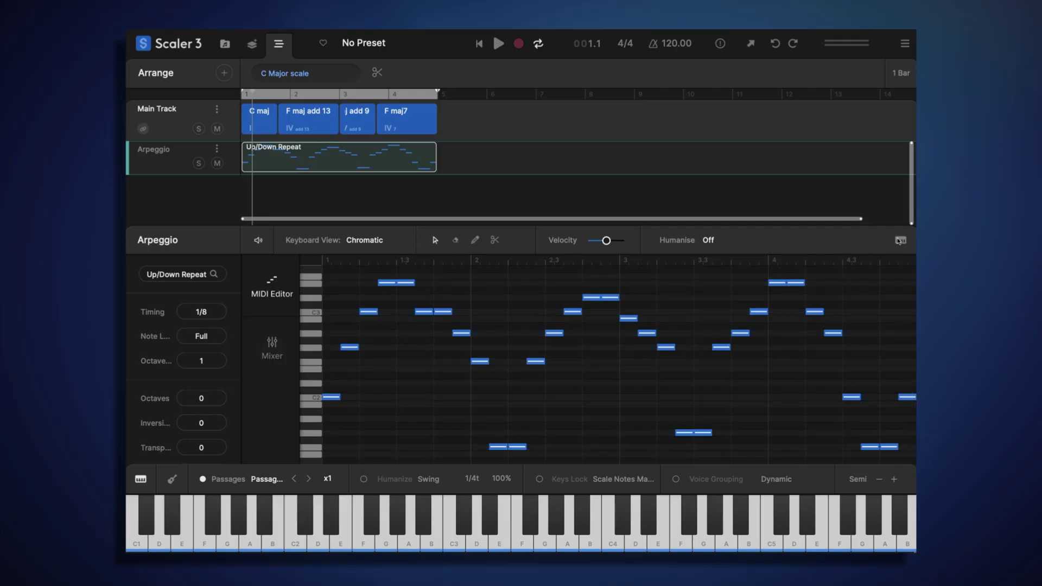
left_click(900, 240)
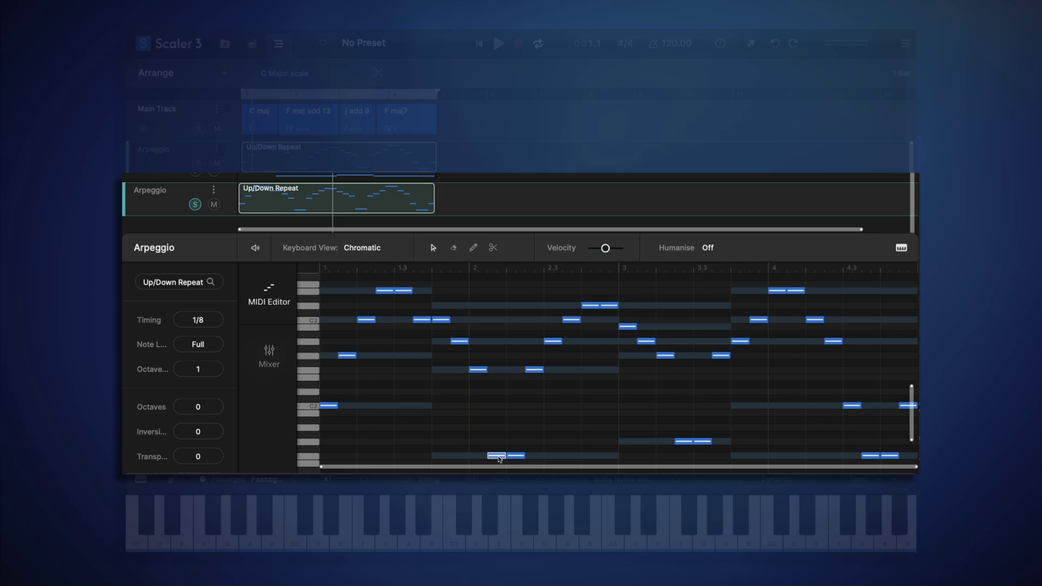
left_click_drag(499, 448, 503, 444)
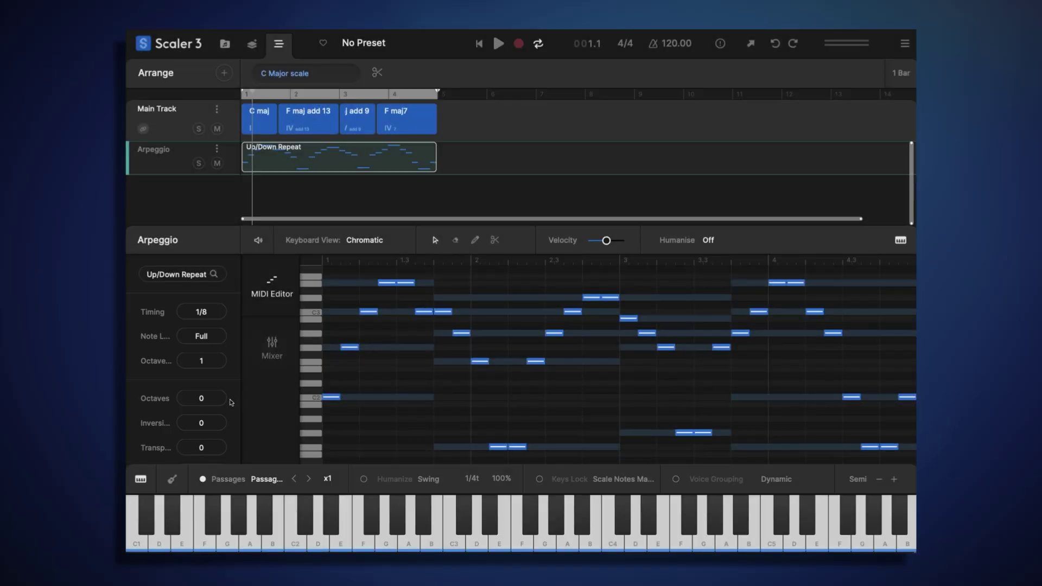
Try the arpeggio at a 1-octave range, then set Octaves back to 0
left_click_drag(204, 401, 209, 378)
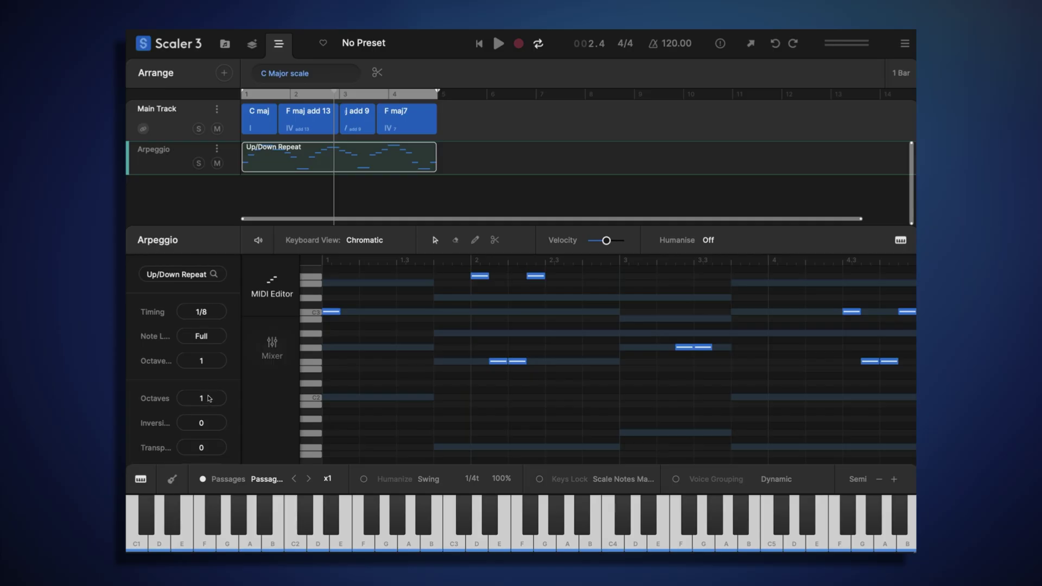
left_click_drag(206, 413, 210, 405)
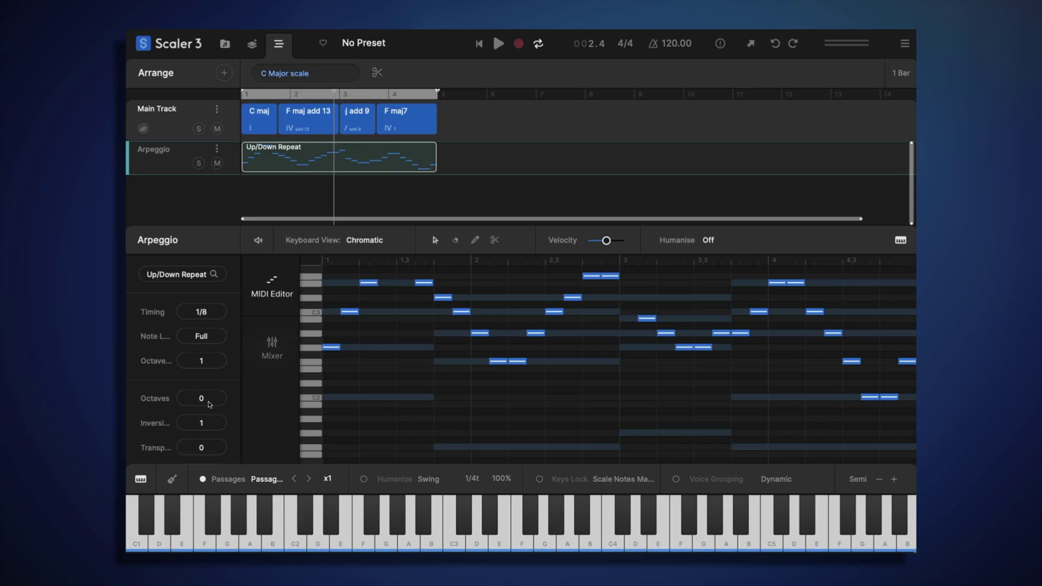
scroll(428, 407, "up", 3)
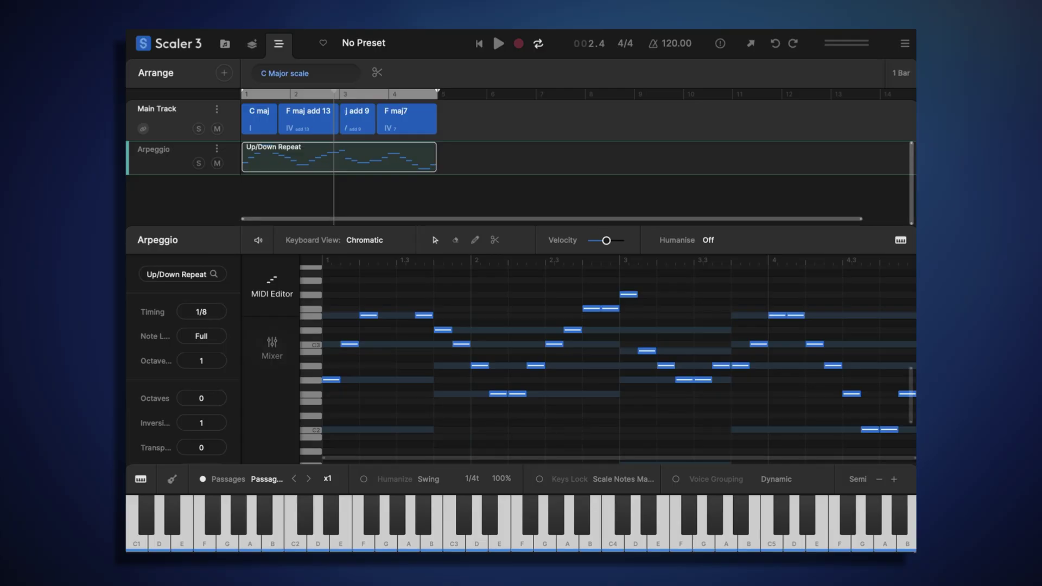
Play from bar 1 and lower the Main Track volume slightly in the mixer
left_click(497, 43)
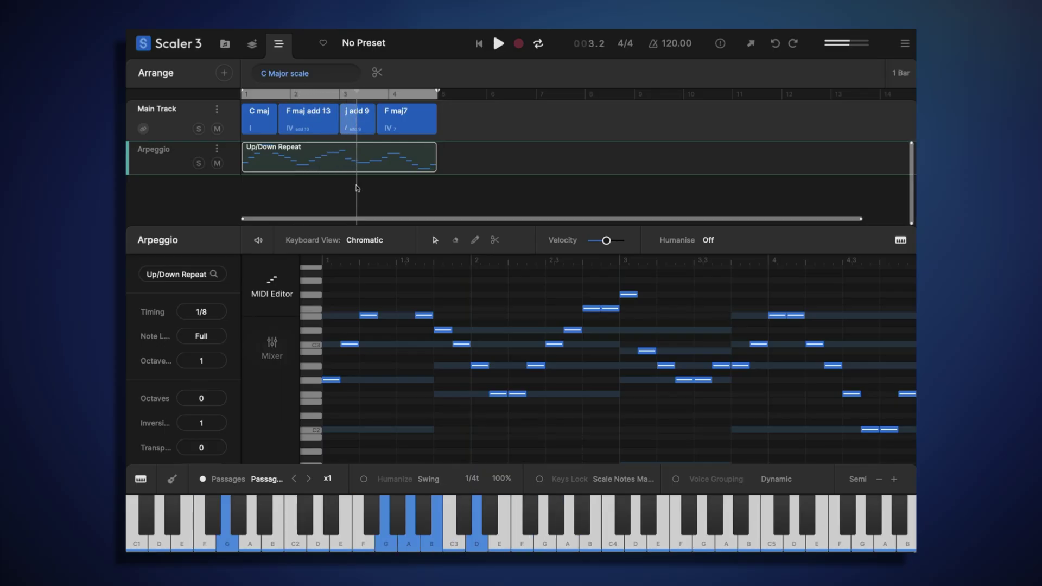
left_click(272, 348)
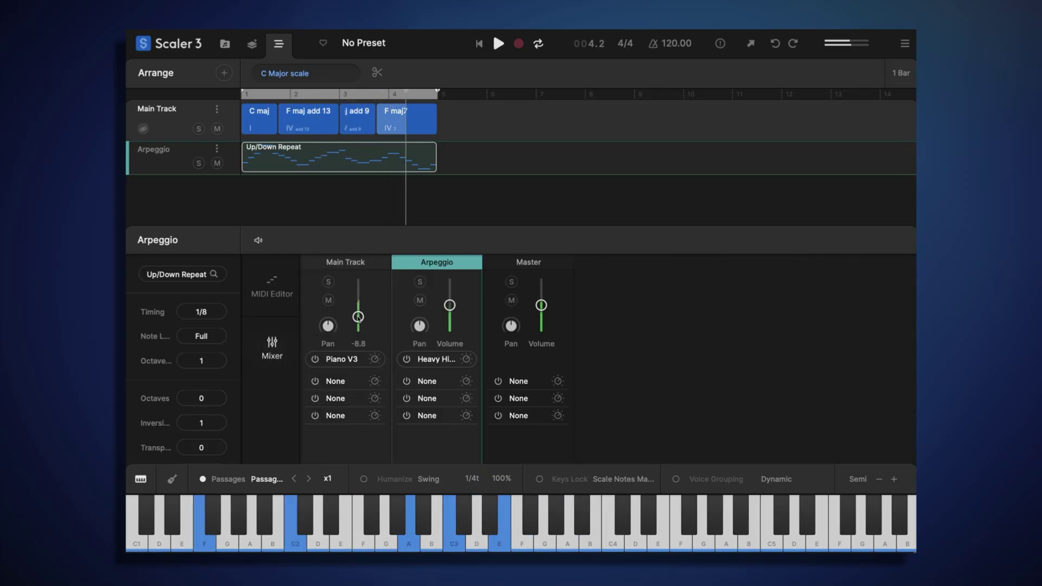
left_click_drag(358, 317, 358, 319)
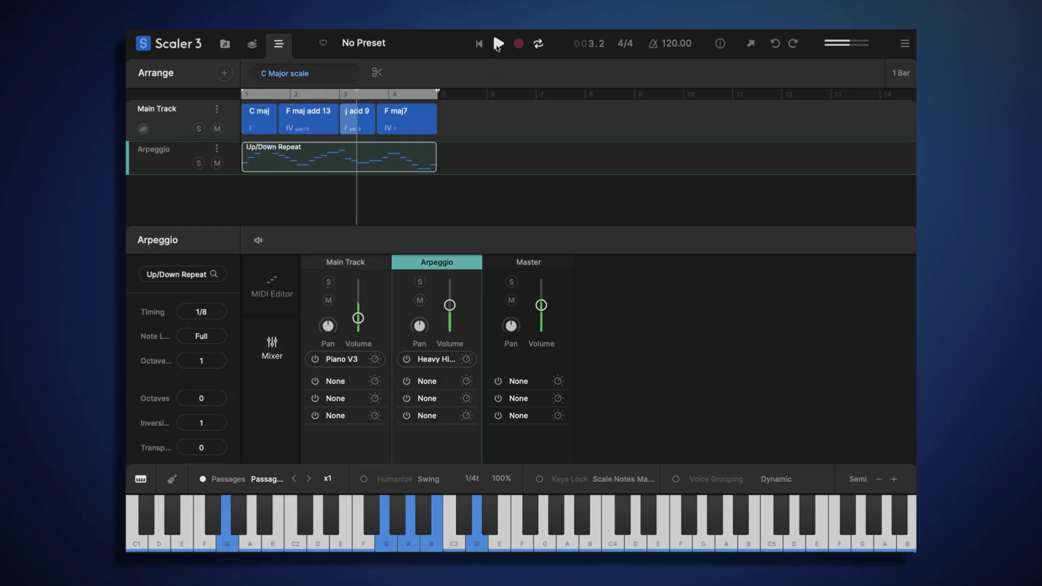
In the arpeggio's note editor, lower Density to -1 and then -2 while it loops
left_click(498, 44)
left_click(272, 287)
scroll(232, 390, "down", 3)
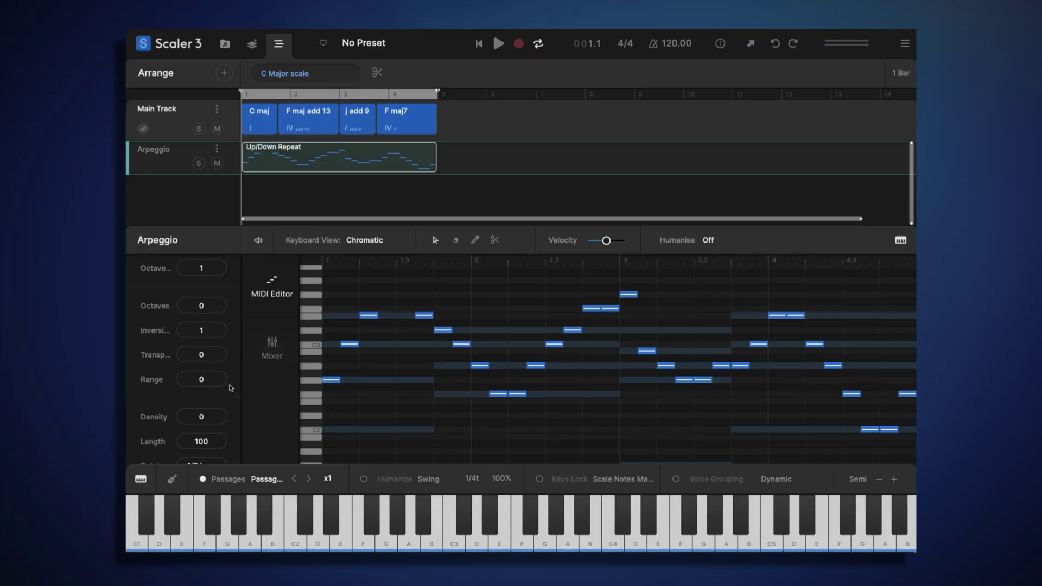
scroll(232, 388, "down", 1)
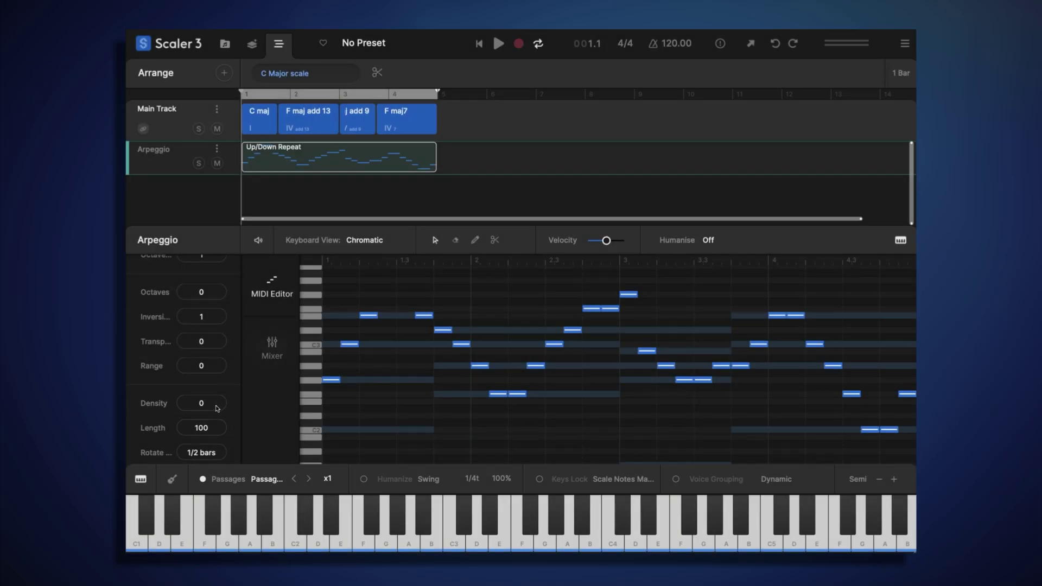
left_click_drag(217, 409, 220, 428)
key("space")
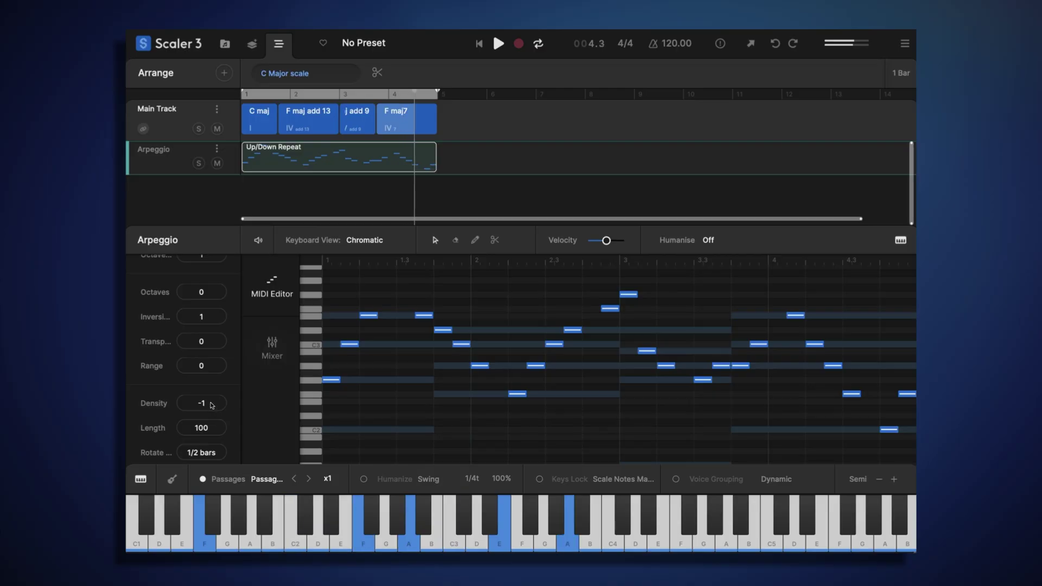
left_click_drag(203, 403, 226, 420)
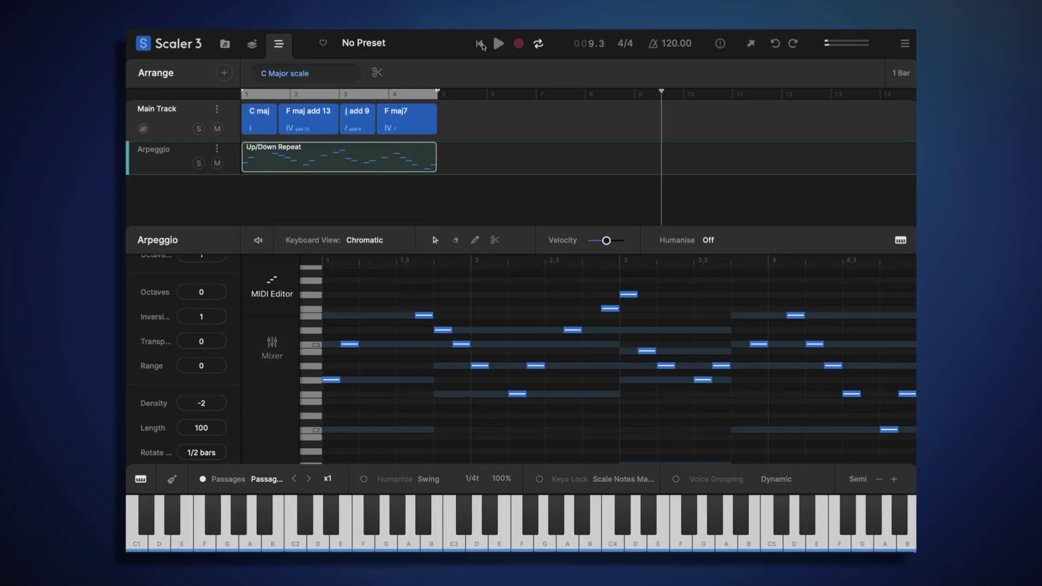
Return the playhead to the song start and add a Chord Follow motion track
left_click(480, 44)
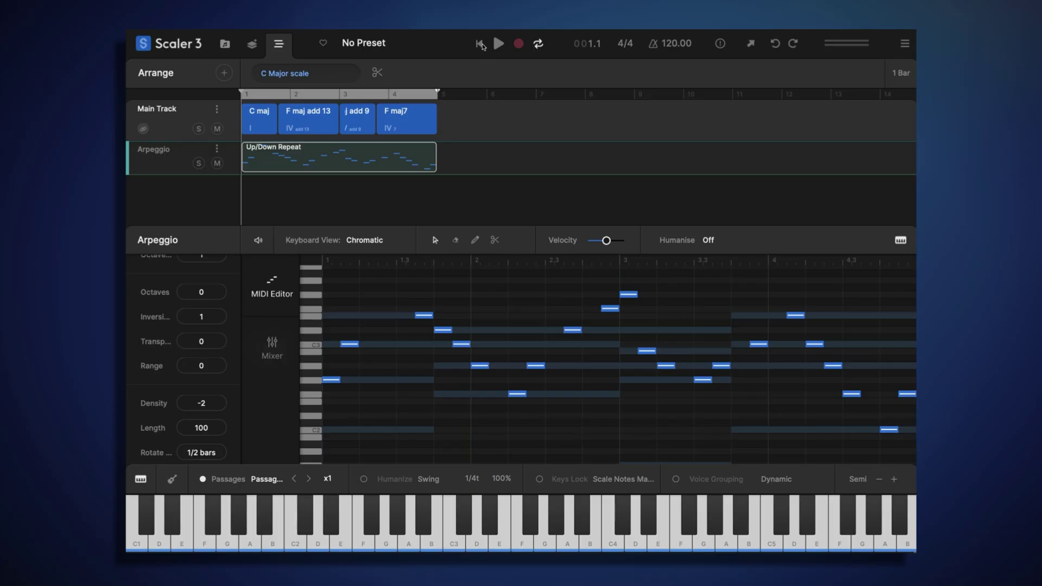
left_click(223, 73)
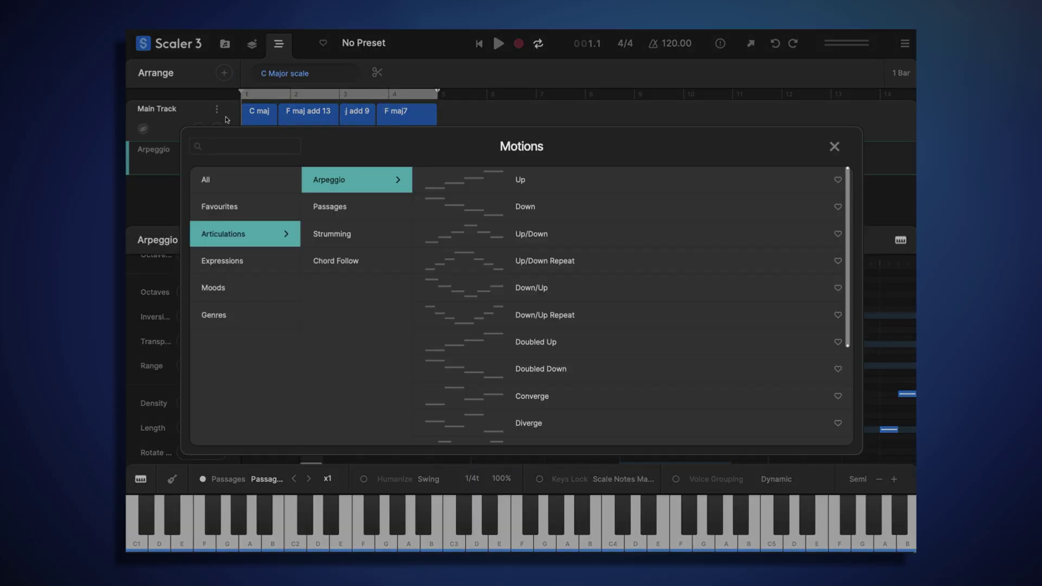
left_click(334, 262)
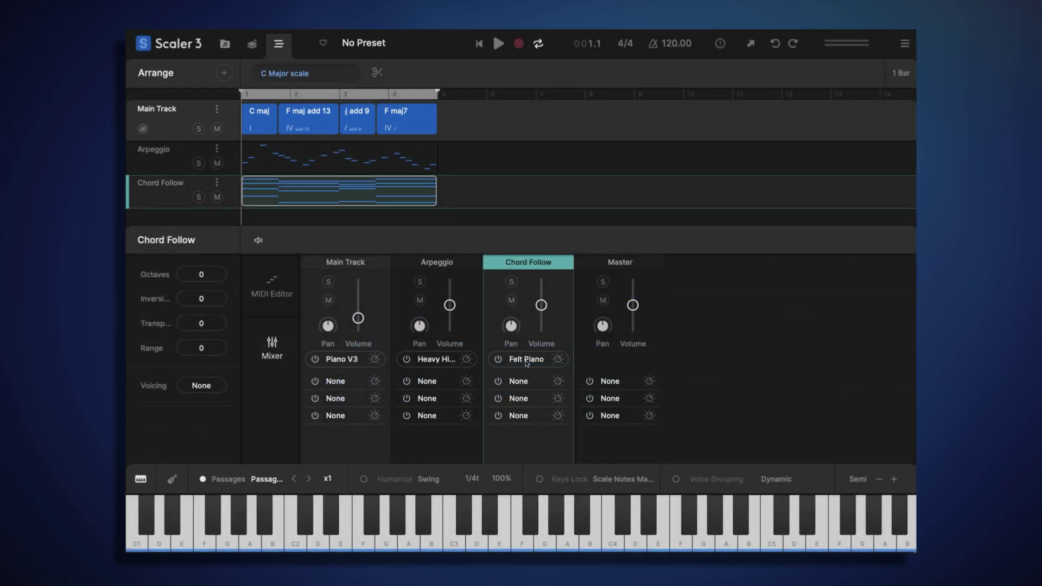
Give the new Chord Follow track the Substantial synth sound
left_click(526, 363)
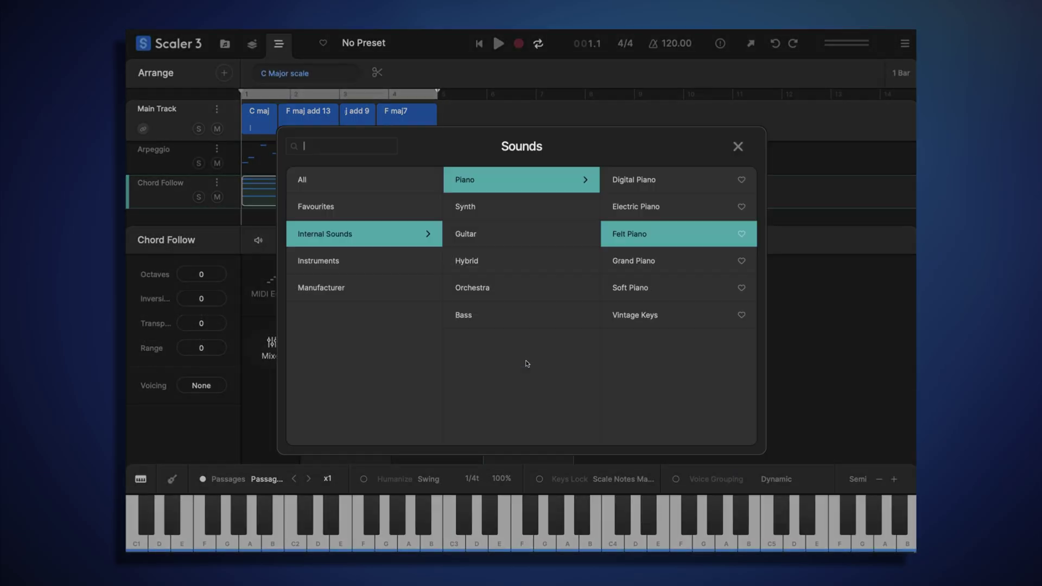
left_click(526, 215)
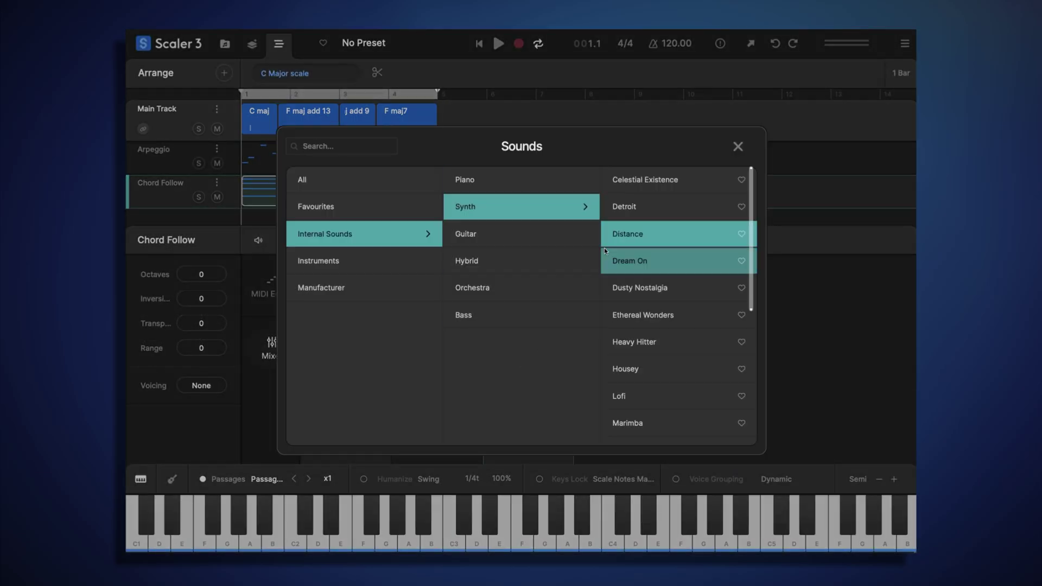
scroll(661, 249, "down", 6)
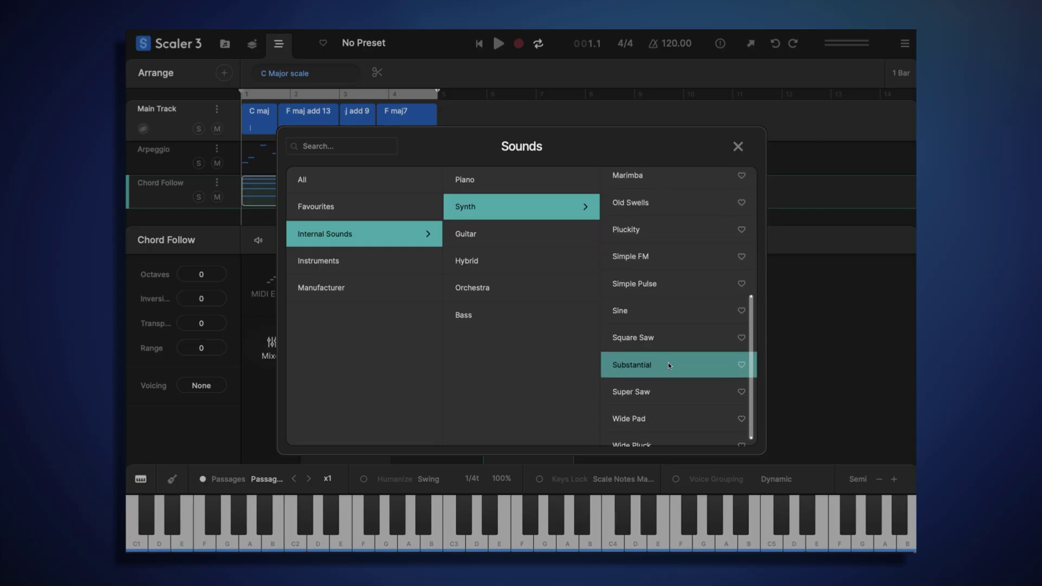
left_click(669, 363)
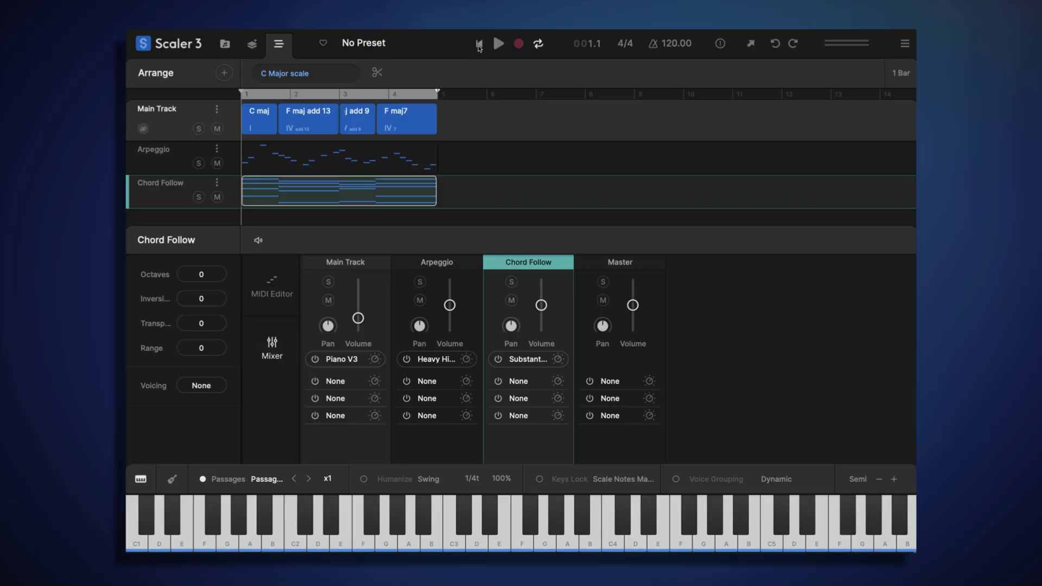
Audition the song with the Substantial synth, then open the Chord Follow sound's settings
left_click(500, 46)
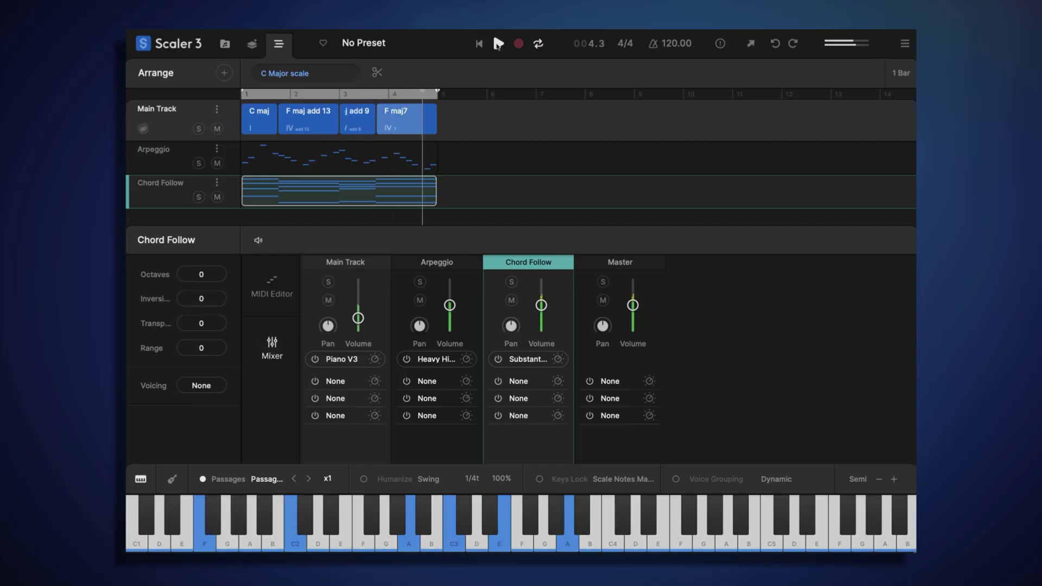
left_click(498, 45)
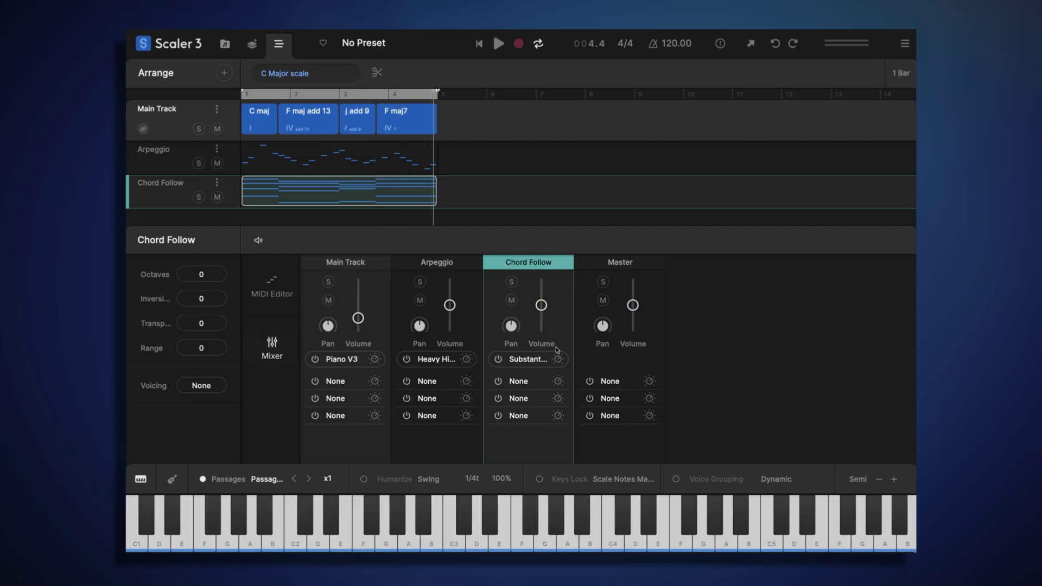
left_click(559, 359)
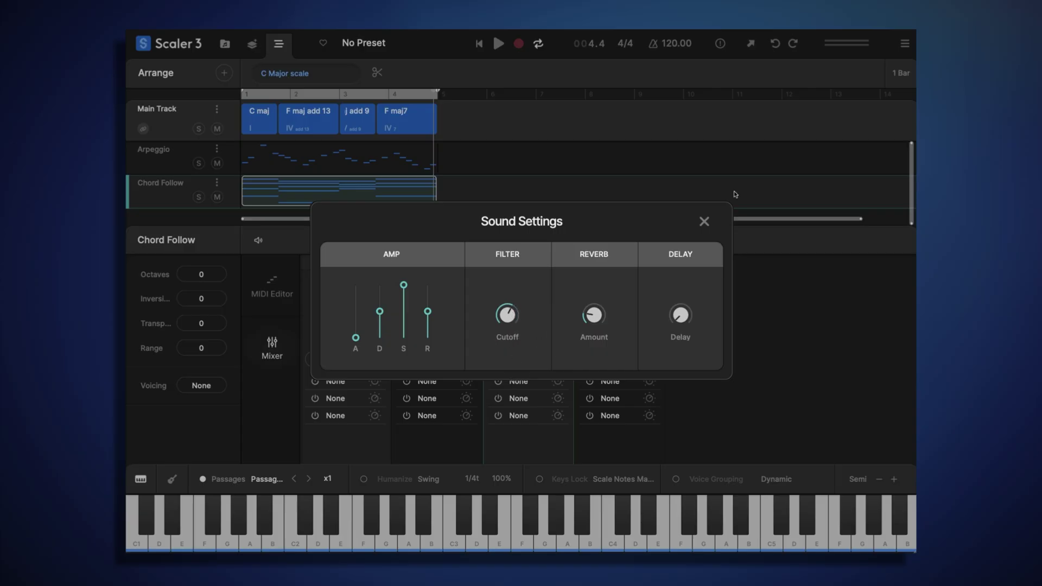
With the song playing, lower the Chord Follow synth's filter cutoff to 633.2 Hz
left_click(705, 222)
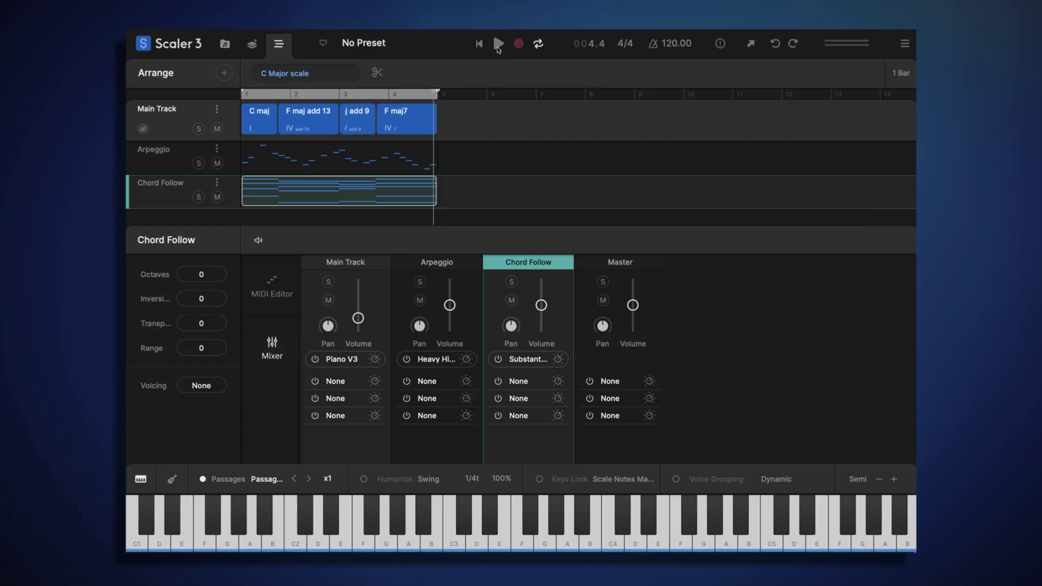
left_click(498, 45)
left_click(559, 360)
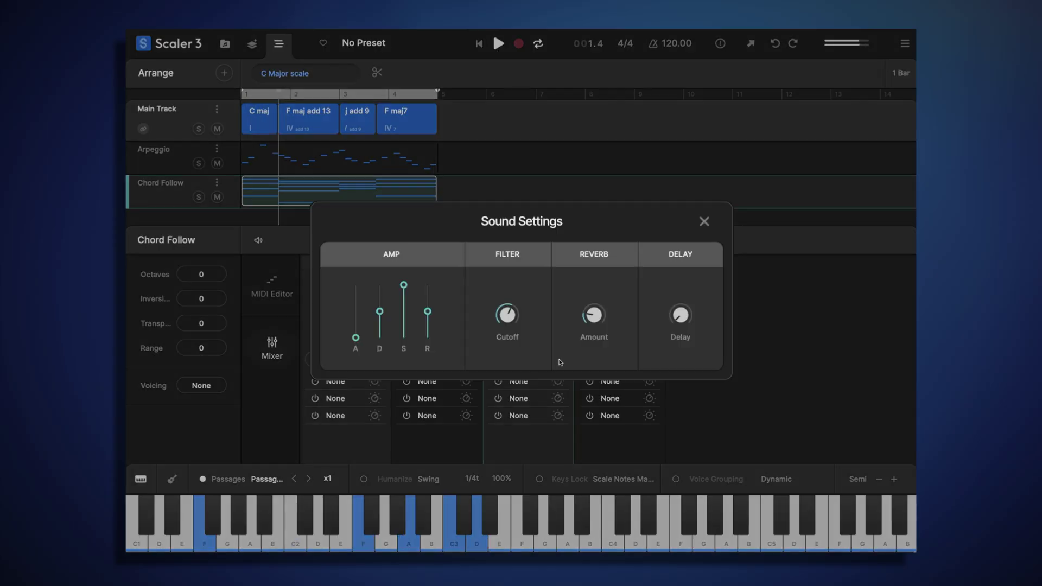
scroll(514, 335, "down", 5)
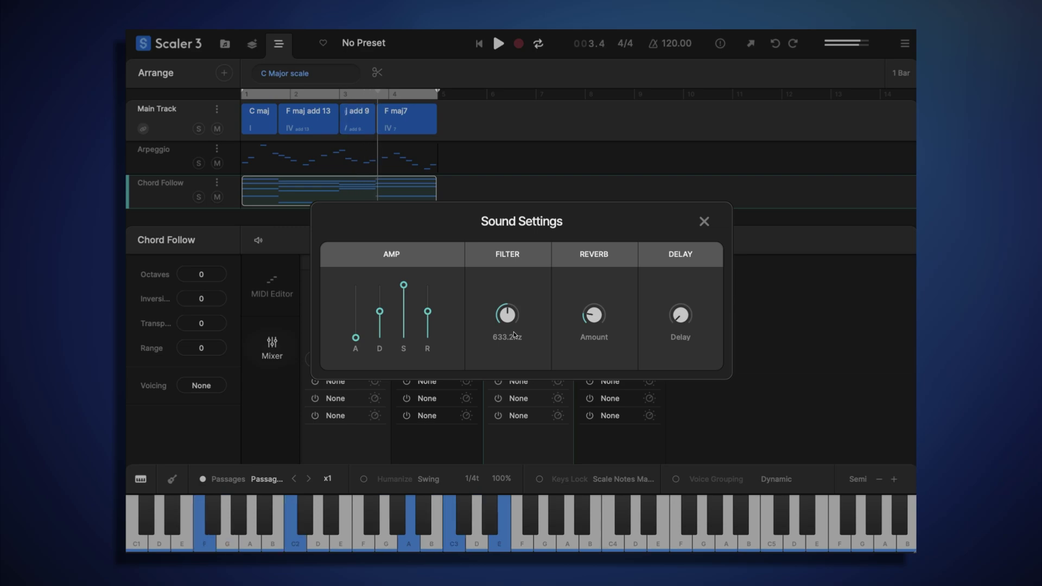
Stop playback and load the Efx REFRACT effect on the Arpeggio channel
left_click(704, 221)
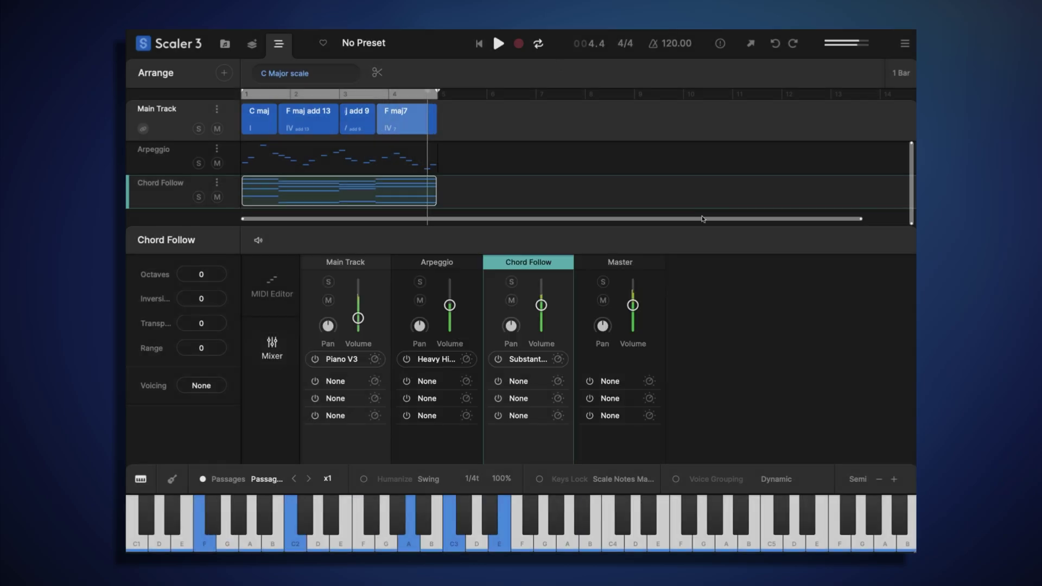
left_click(498, 44)
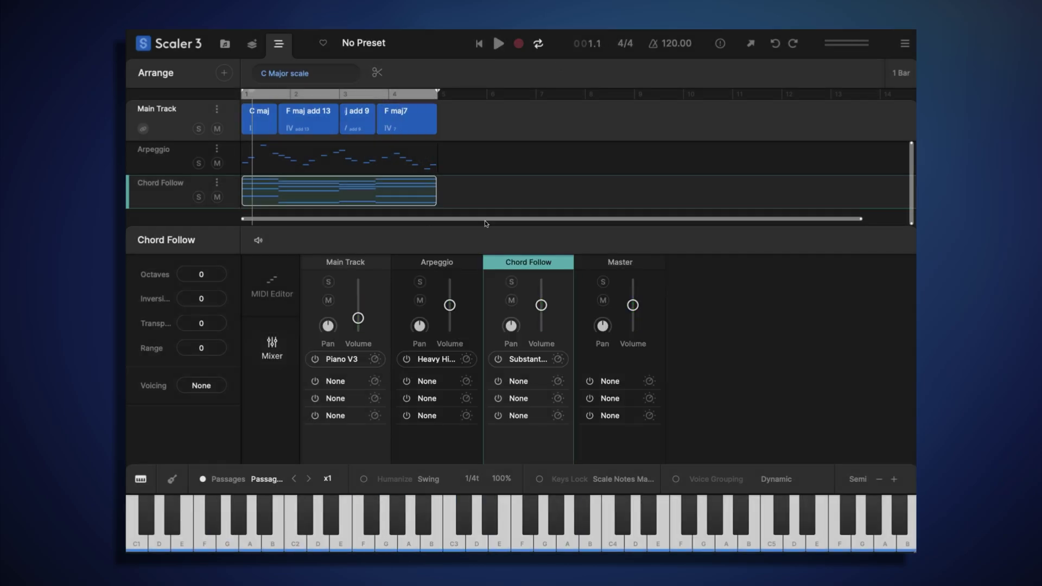
left_click(440, 263)
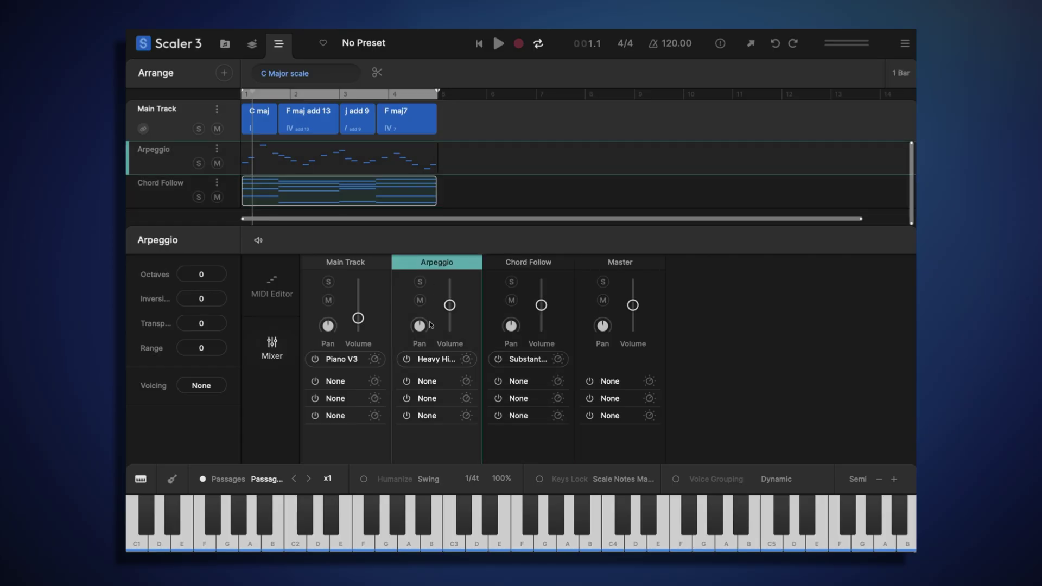
left_click(427, 382)
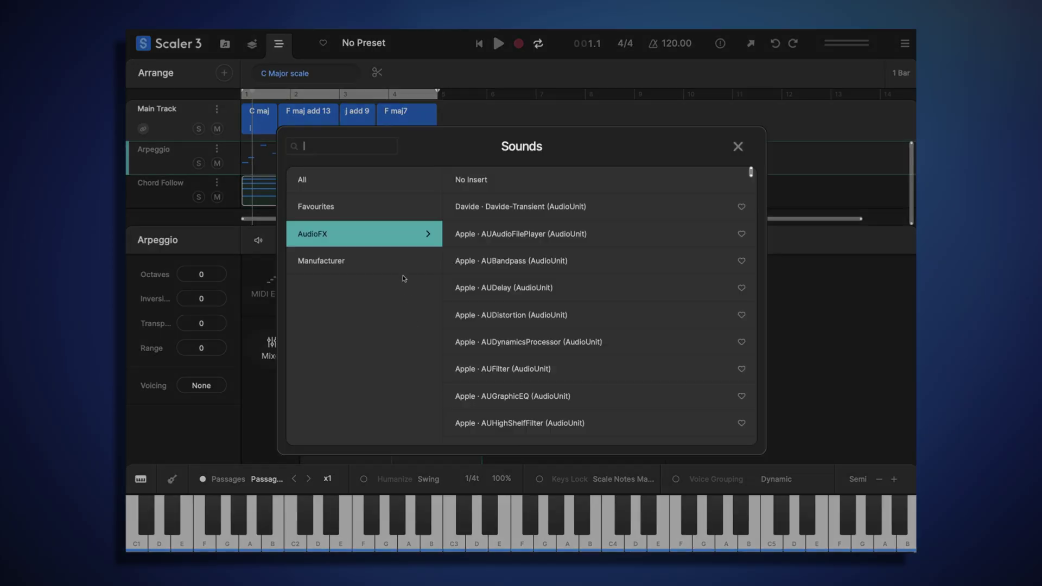
type("refract")
left_click(494, 206)
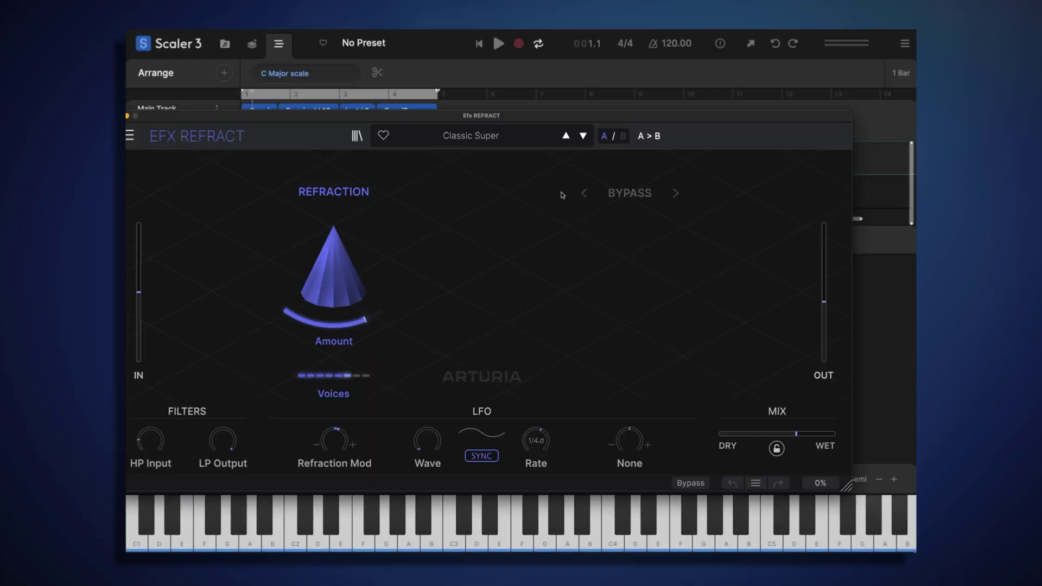
Set Refract to the Destroying Angels preset and raise its wet mix to about 0.589
left_click(566, 135)
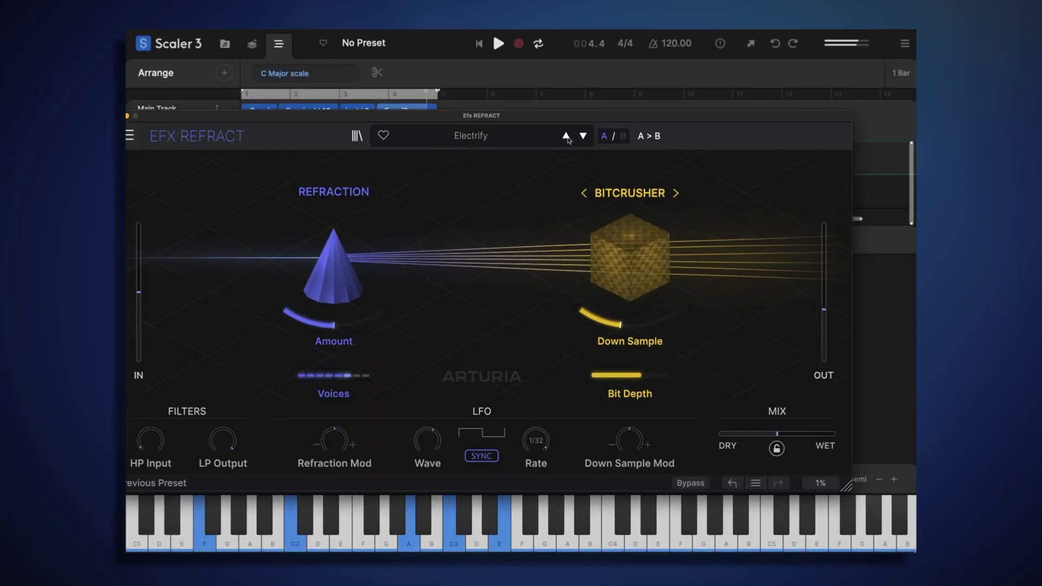
left_click(566, 136)
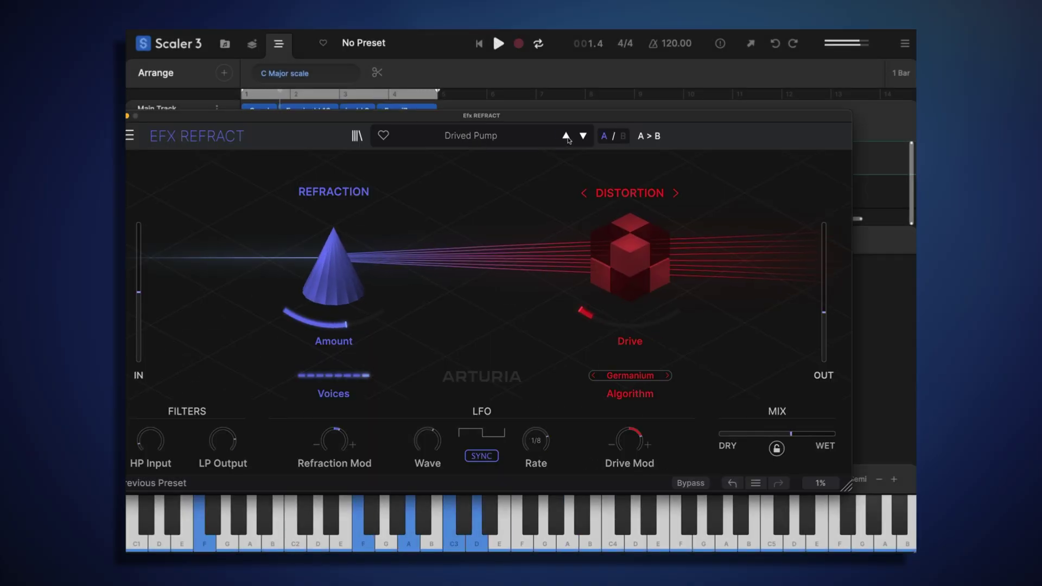
left_click(567, 136)
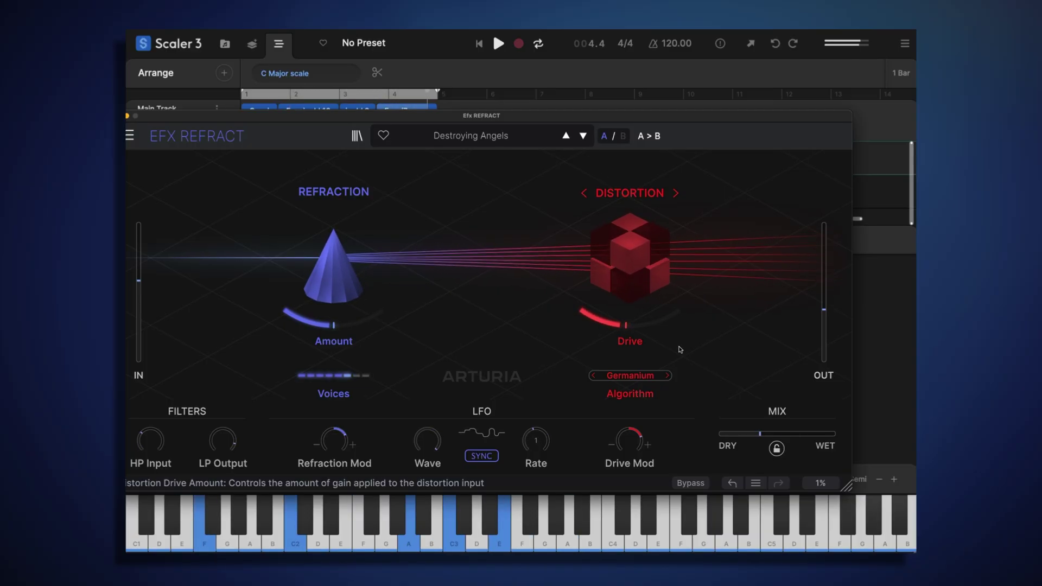
left_click_drag(760, 434, 786, 434)
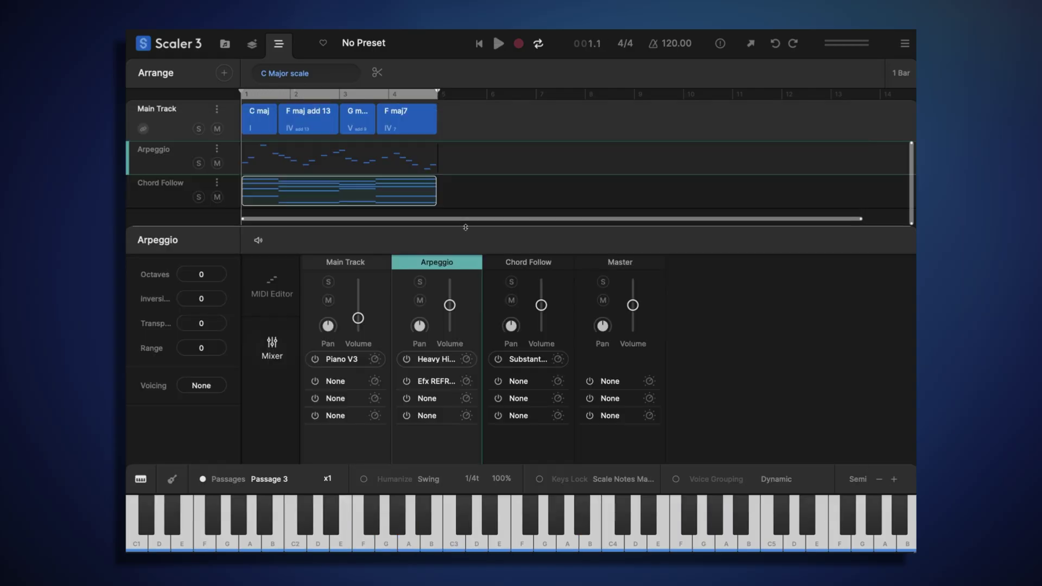
Add a track playing the Sidechain Bass 3 motion from Expressions > Bass > Sidechain Bass
left_click_drag(465, 229, 465, 271)
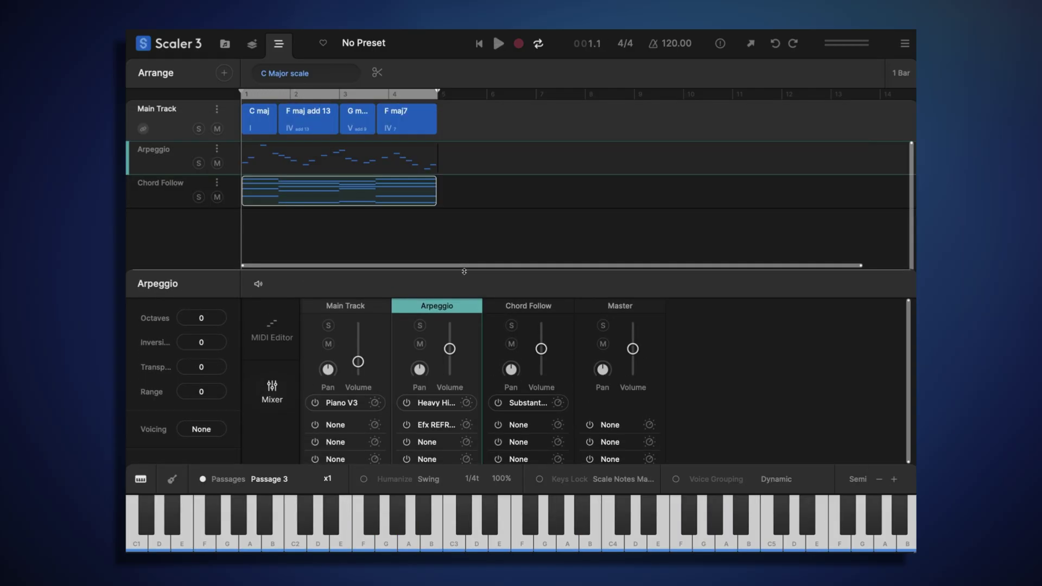
left_click(224, 72)
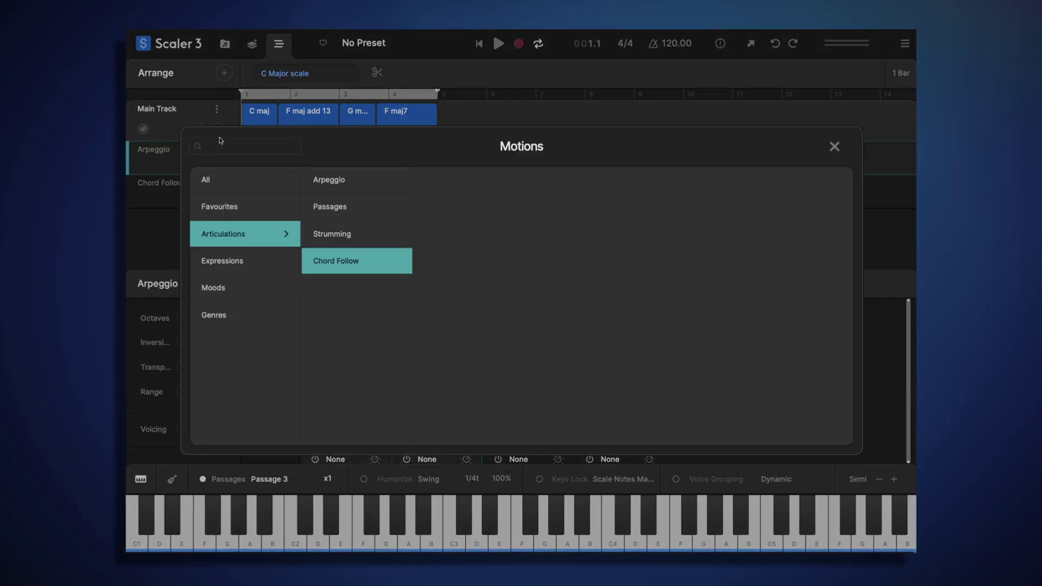
left_click(232, 260)
left_click(344, 263)
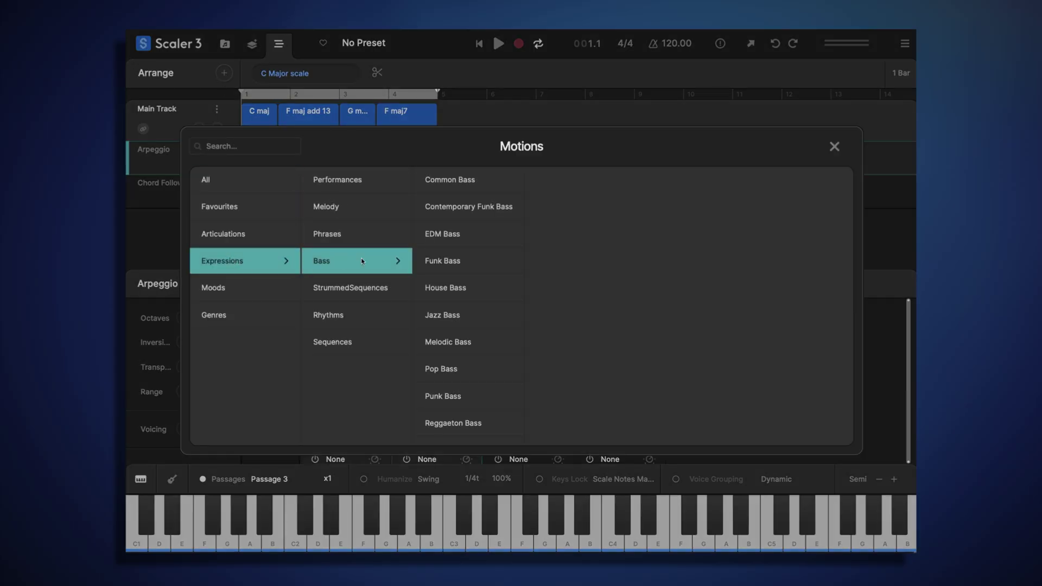
scroll(469, 291, "down", 4)
scroll(472, 296, "down", 1)
left_click(468, 350)
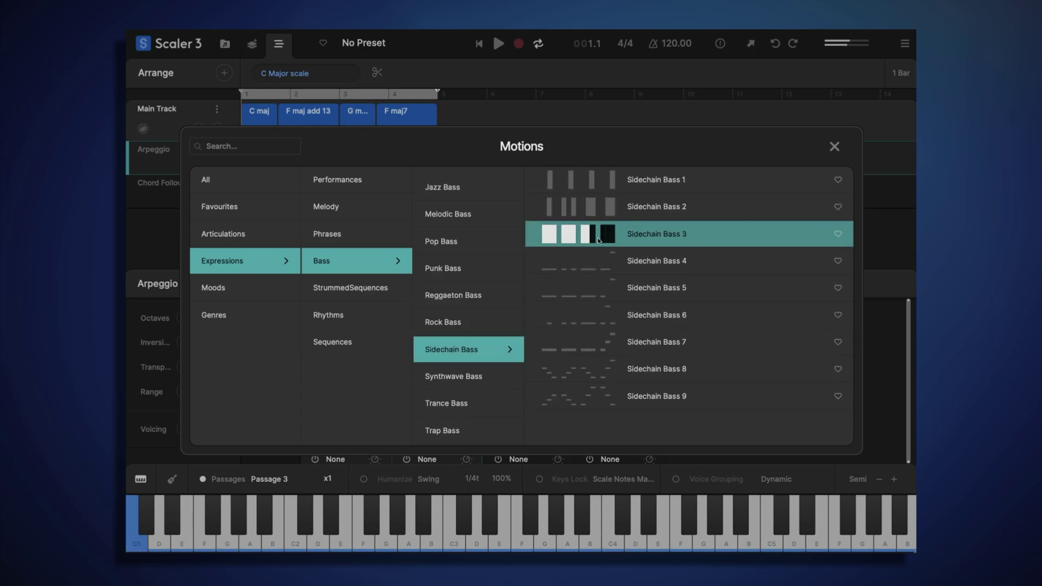
double_click(646, 237)
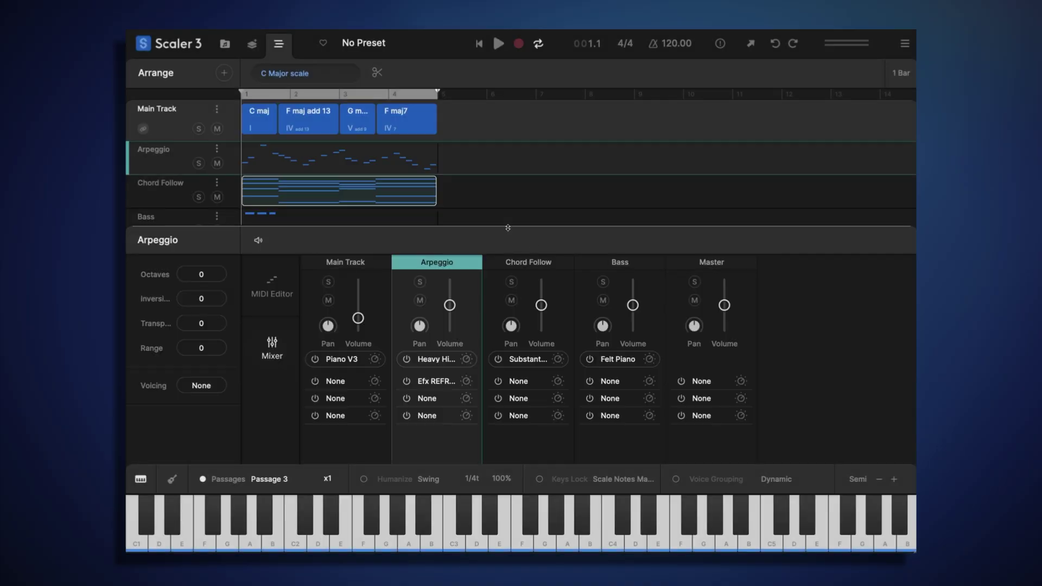
Replace the Bass track's Felt Piano sound with Slap Bass
left_click_drag(509, 227, 509, 264)
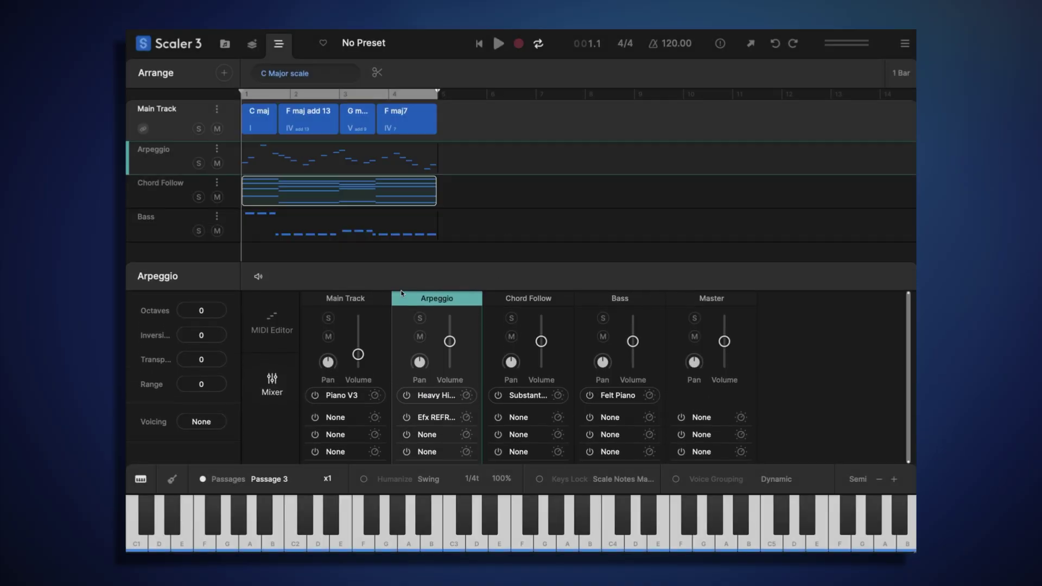
left_click(620, 298)
left_click(618, 396)
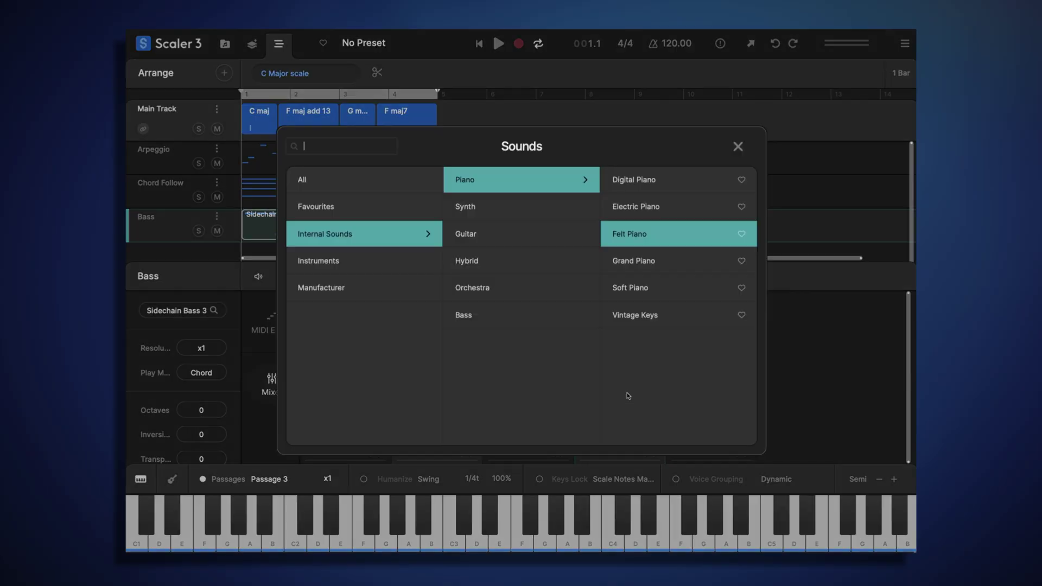
left_click(538, 321)
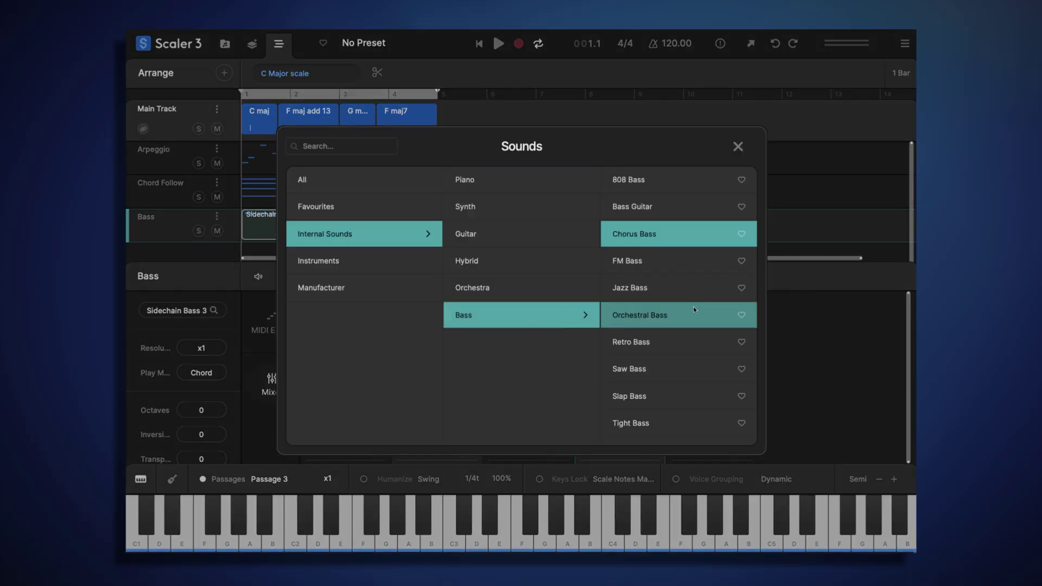
double_click(669, 402)
During playback, trim the Bass track volume to about -2.4, then return to the start
left_click(498, 44)
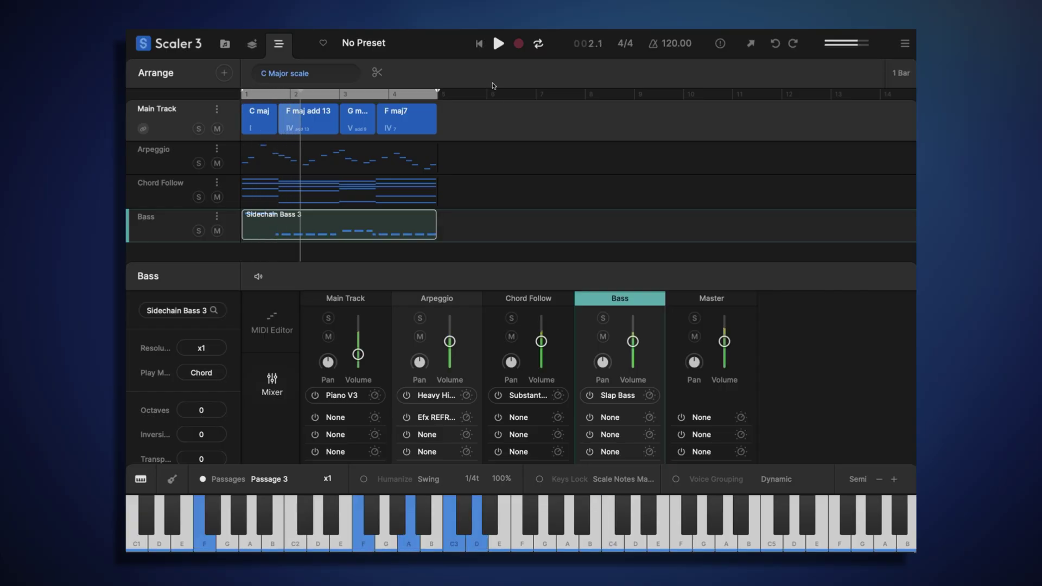
mouse_move(635, 346)
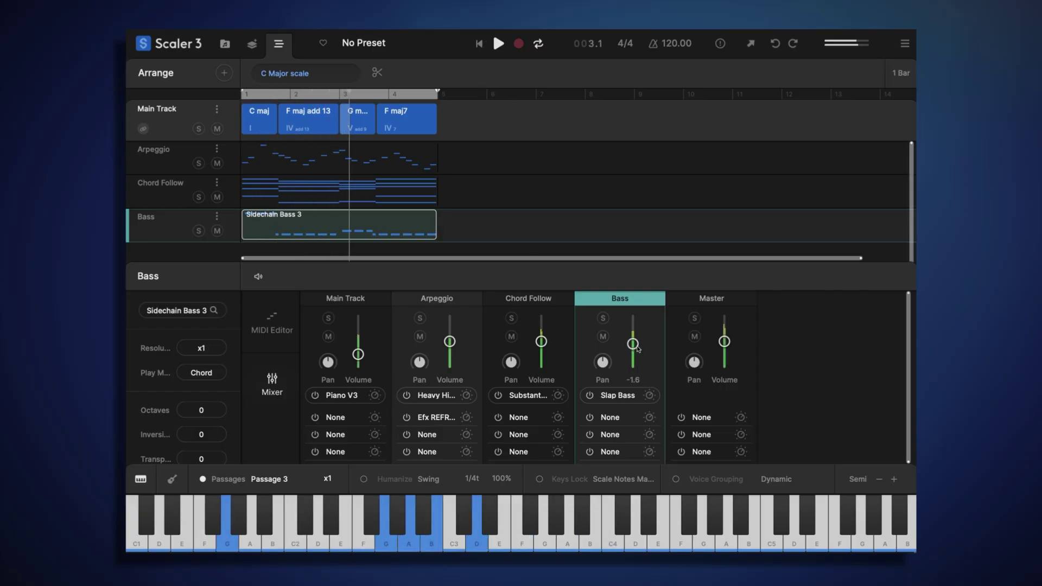
scroll(637, 347, "down", 2)
scroll(638, 347, "down", 1)
scroll(636, 346, "up", 1)
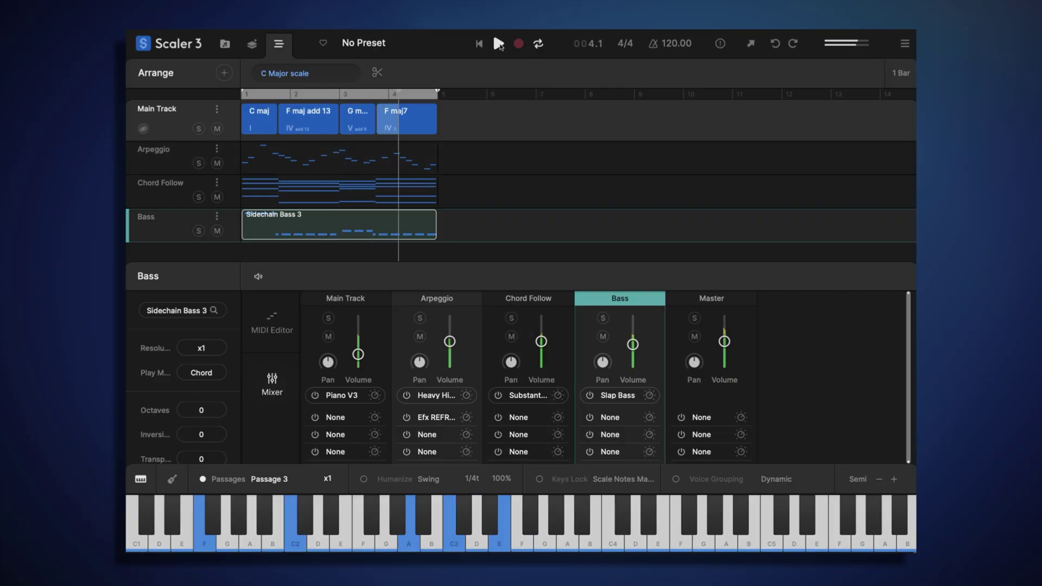
left_click(478, 44)
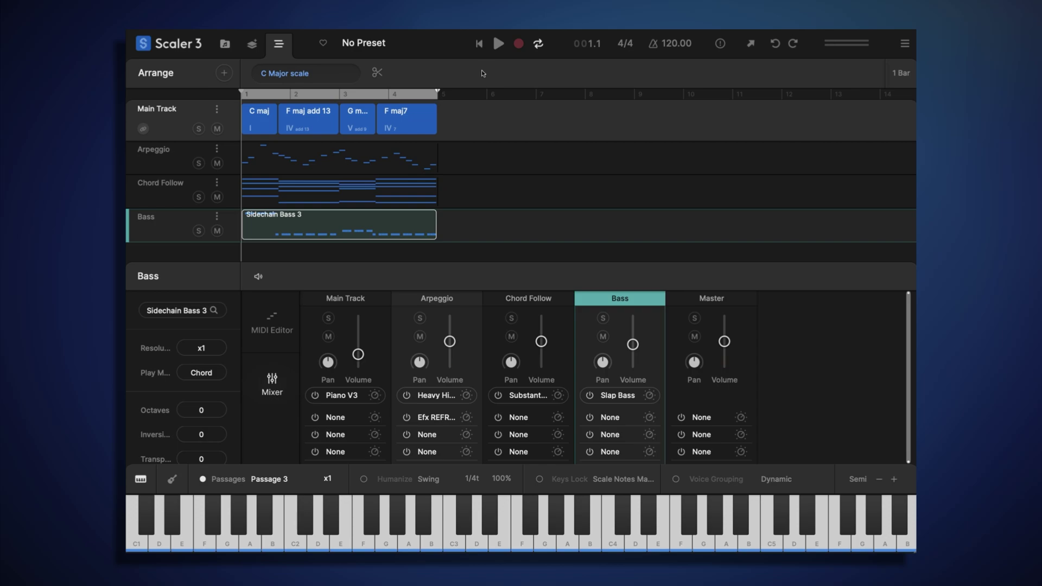
Copy the four Main Track chords so they repeat from bar 5
left_click(462, 119)
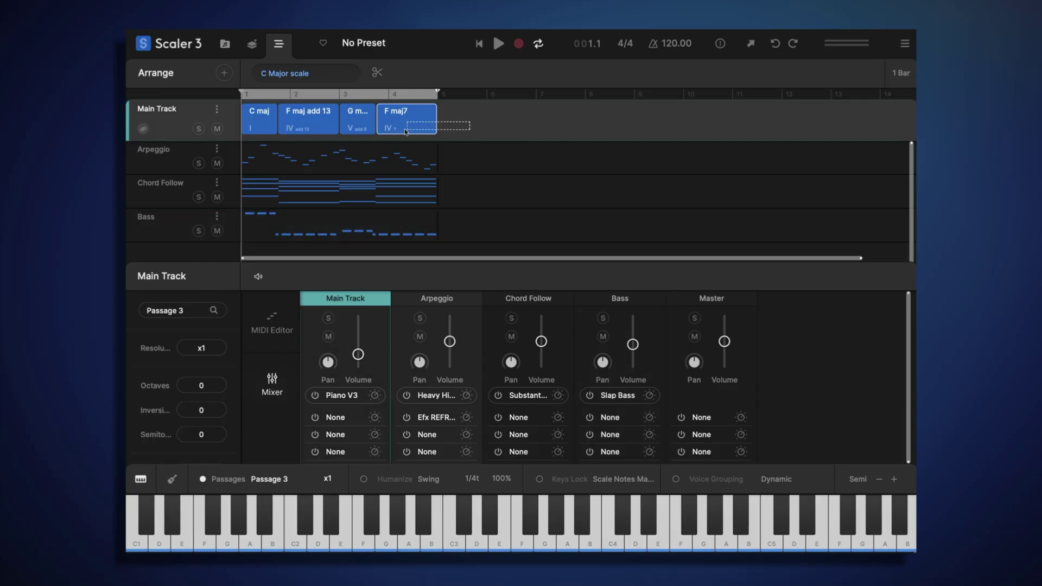
left_click(252, 123)
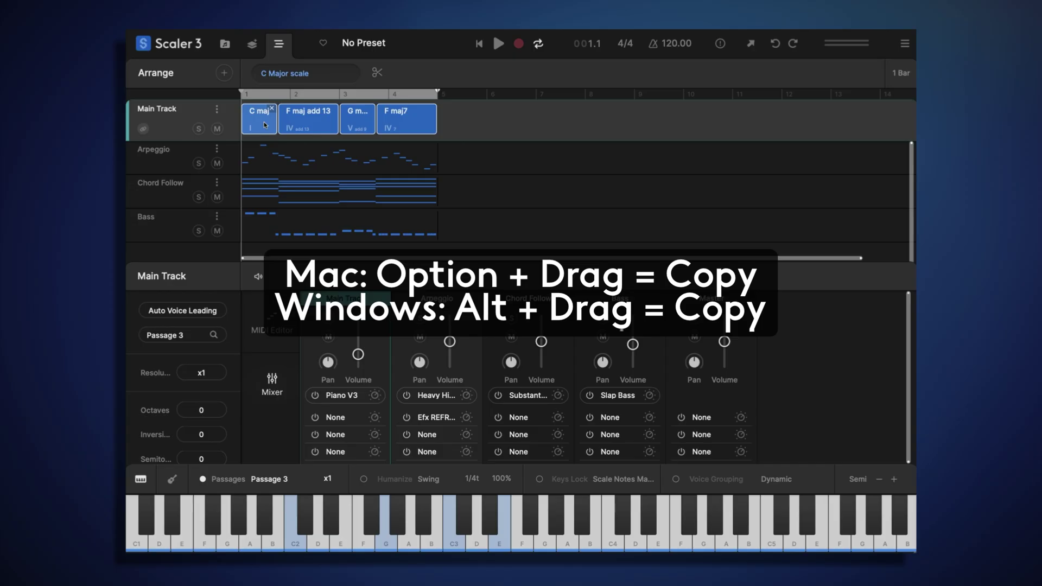
left_click_drag(264, 116, 451, 116)
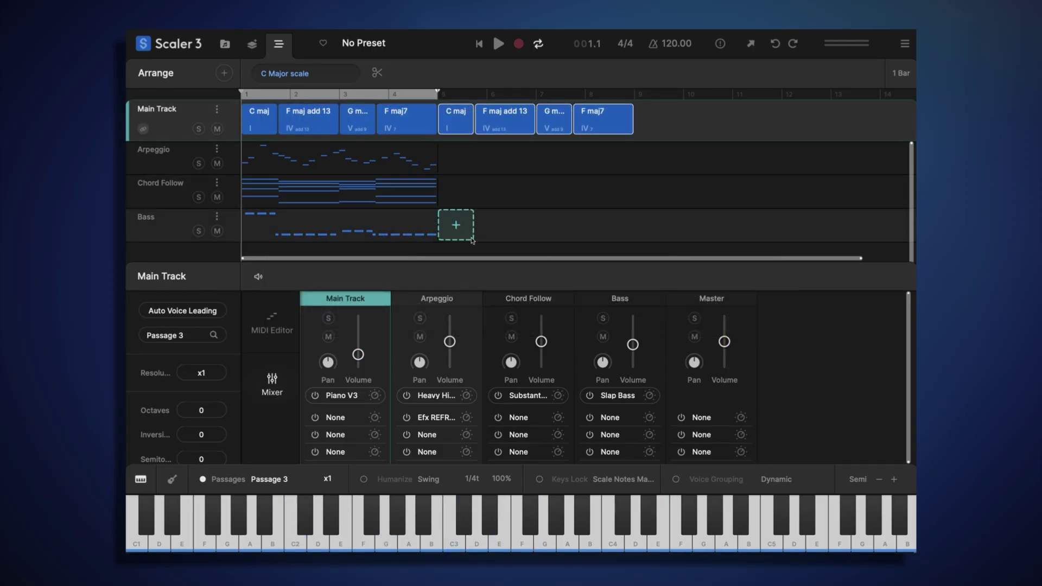
Stretch the Arpeggio, Chord Follow and Bass clips and the loop to bar 9
left_click(428, 162)
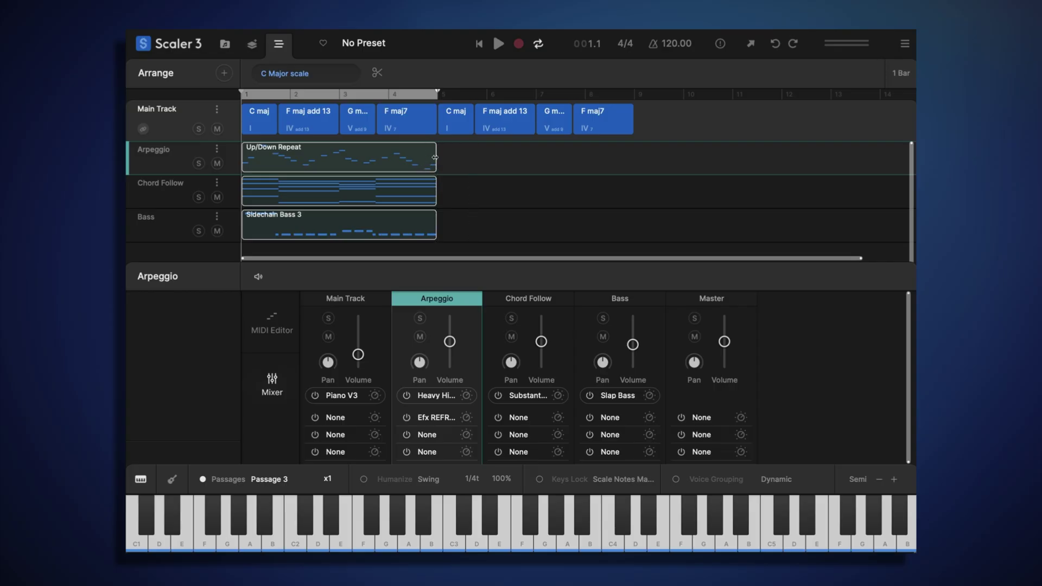
left_click_drag(438, 157, 633, 158)
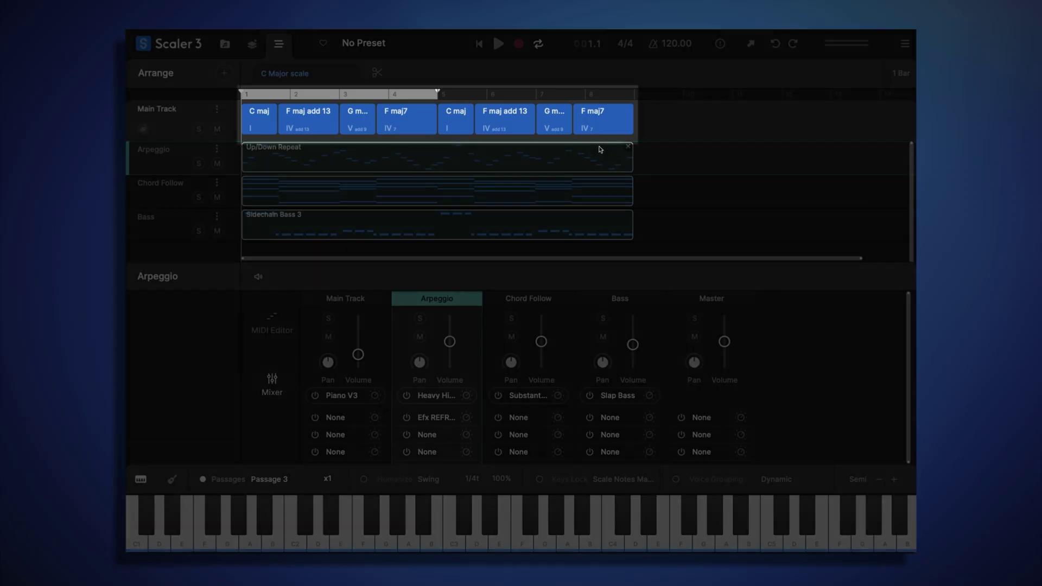
left_click_drag(438, 93, 634, 95)
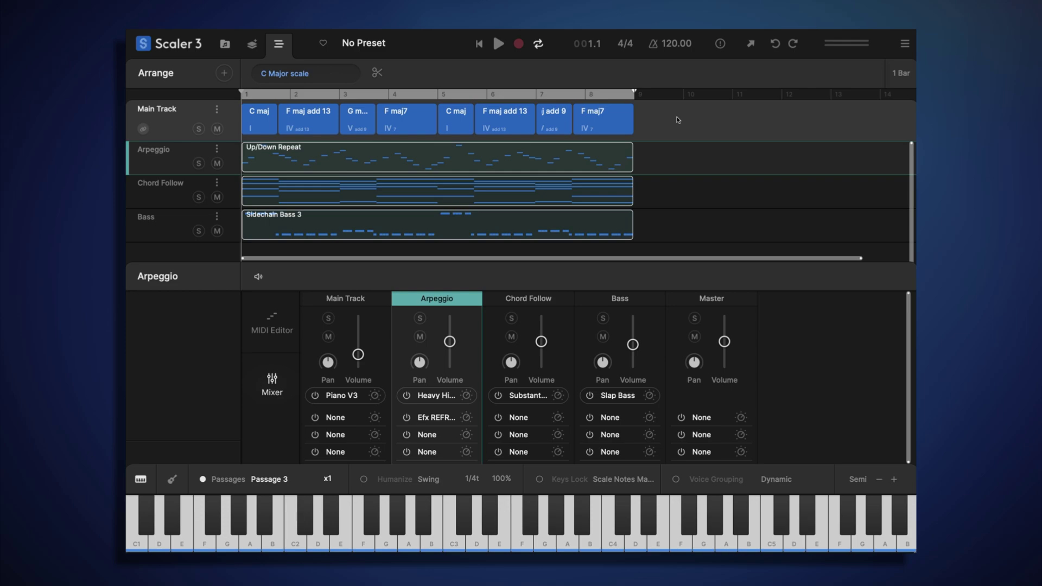
Replace chords 7 and 8 with A min and G maj from the Current Scale pads
left_click(226, 44)
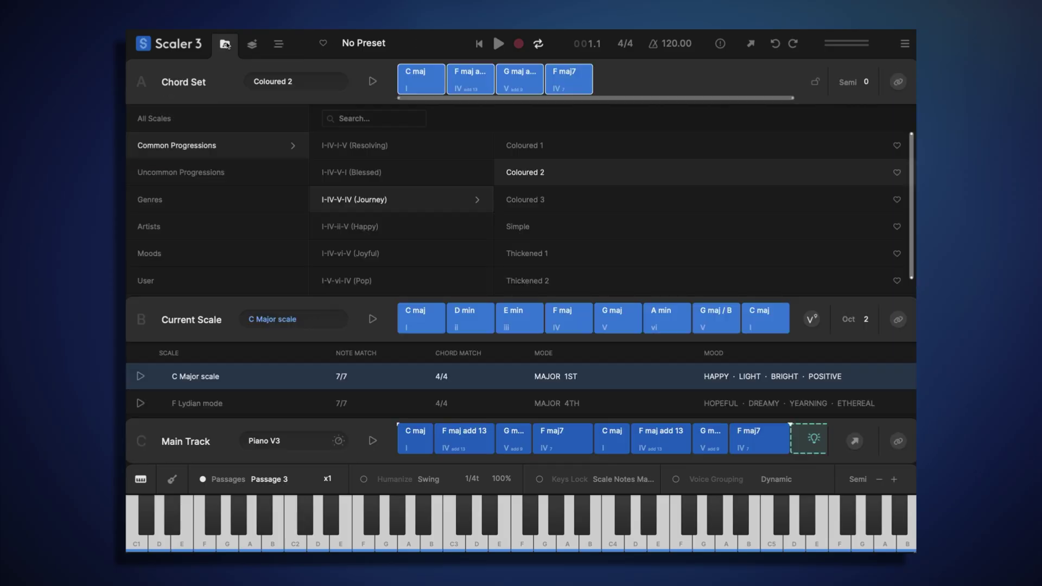
left_click(668, 325)
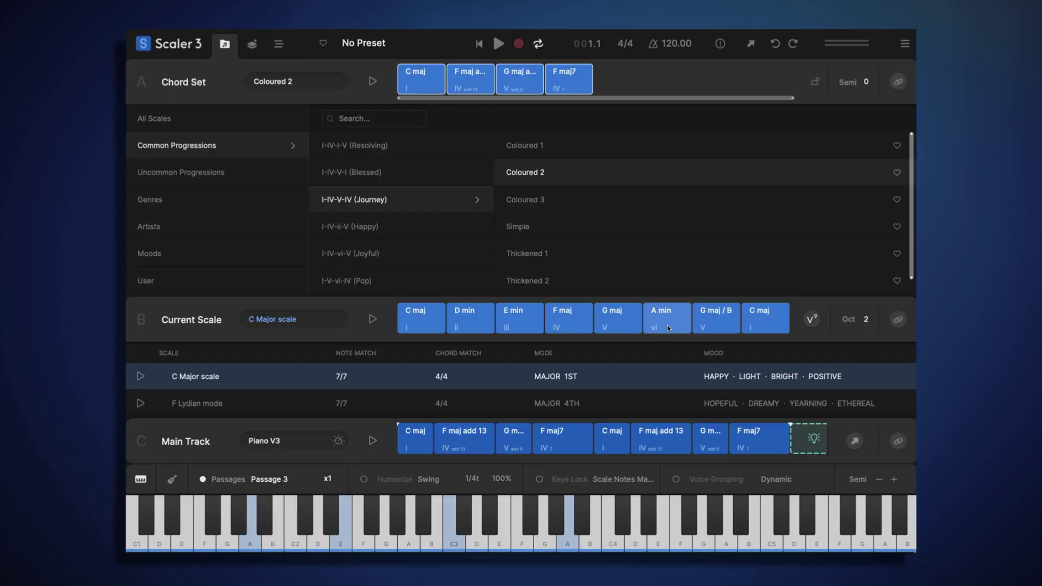
left_click(624, 320)
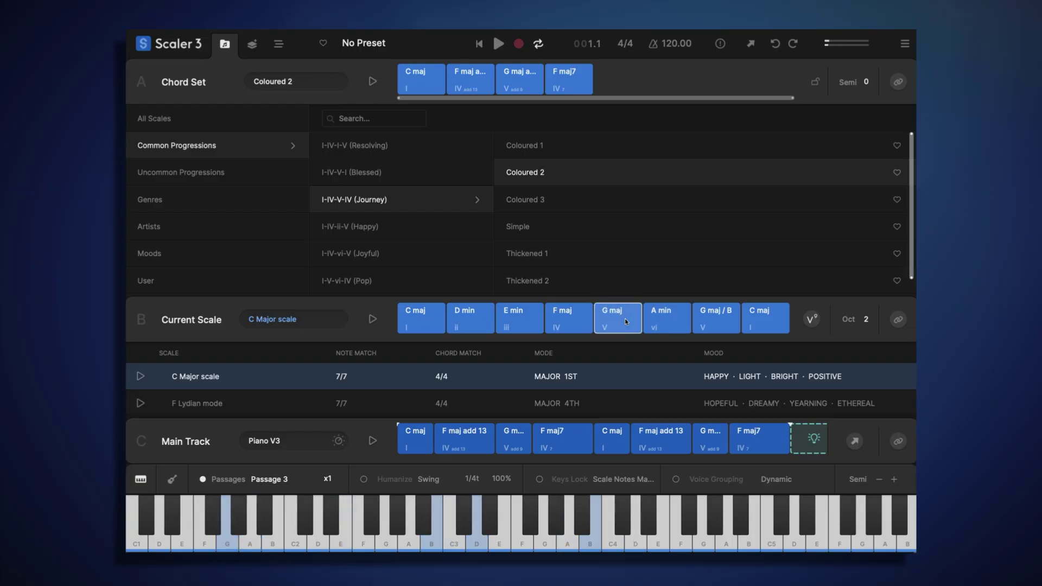
left_click(677, 324)
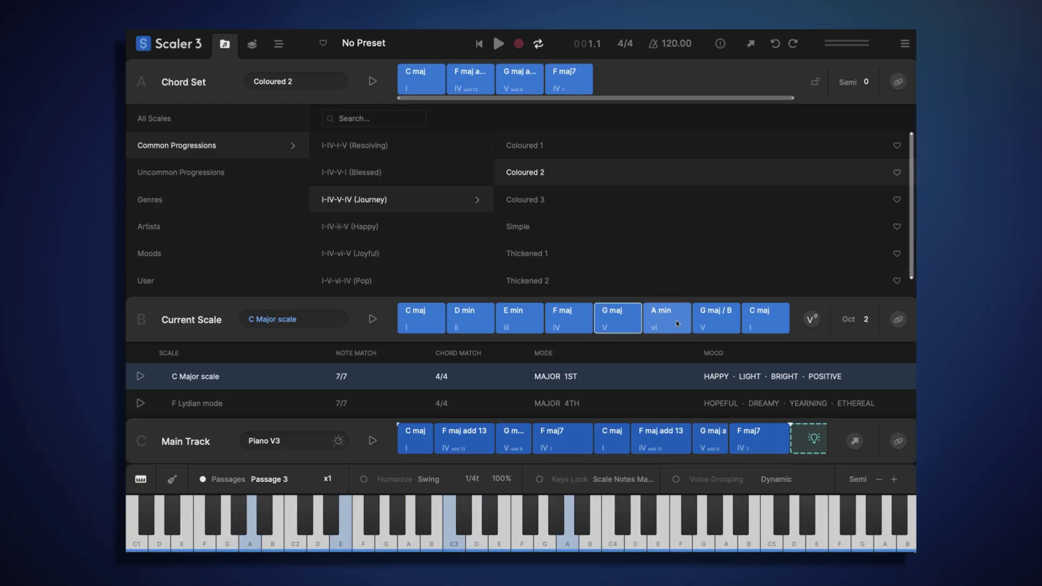
left_click_drag(662, 317, 723, 438)
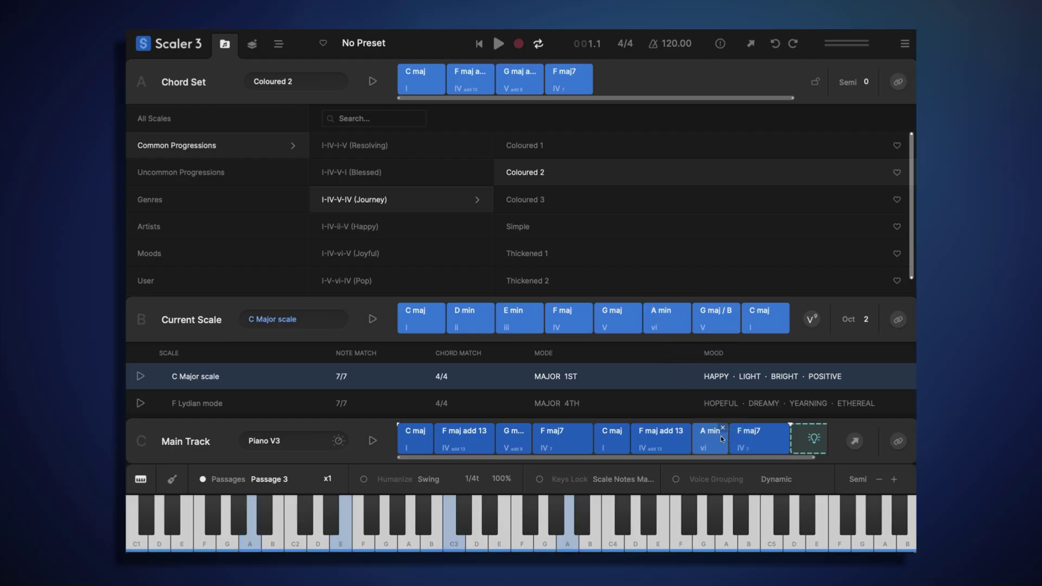
left_click(620, 317)
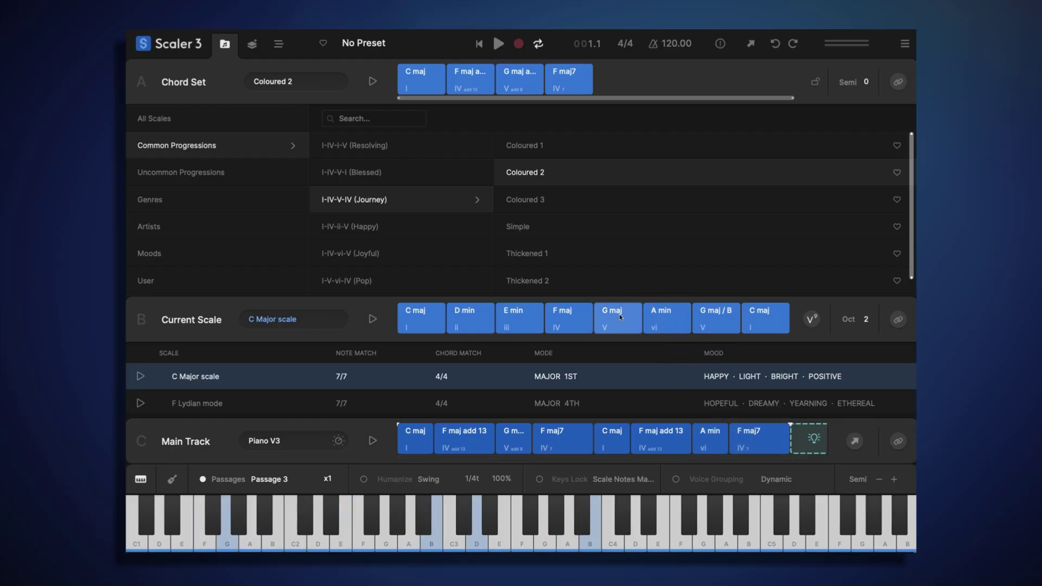
left_click_drag(612, 311, 773, 439)
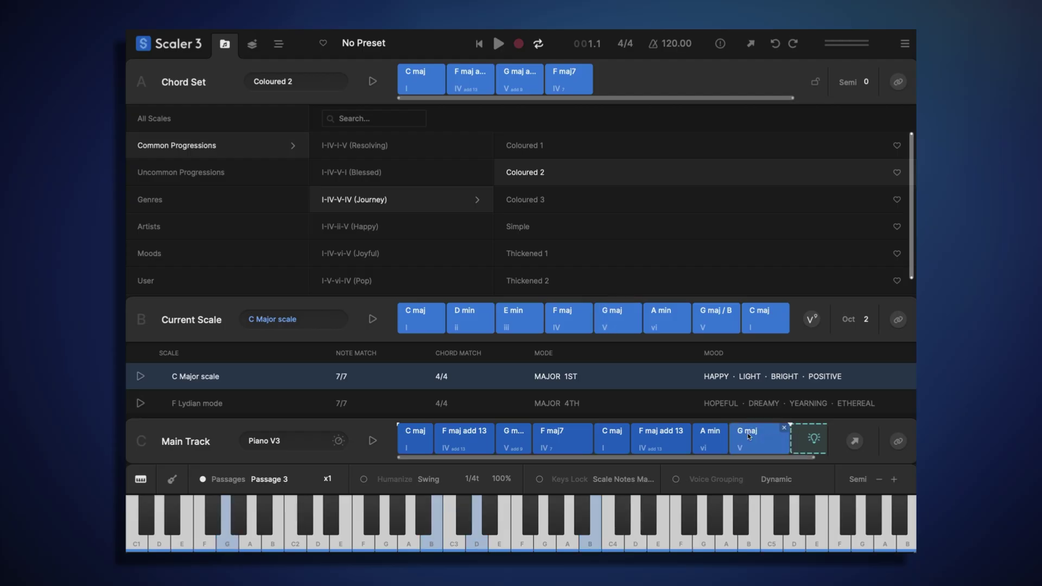
left_click(286, 45)
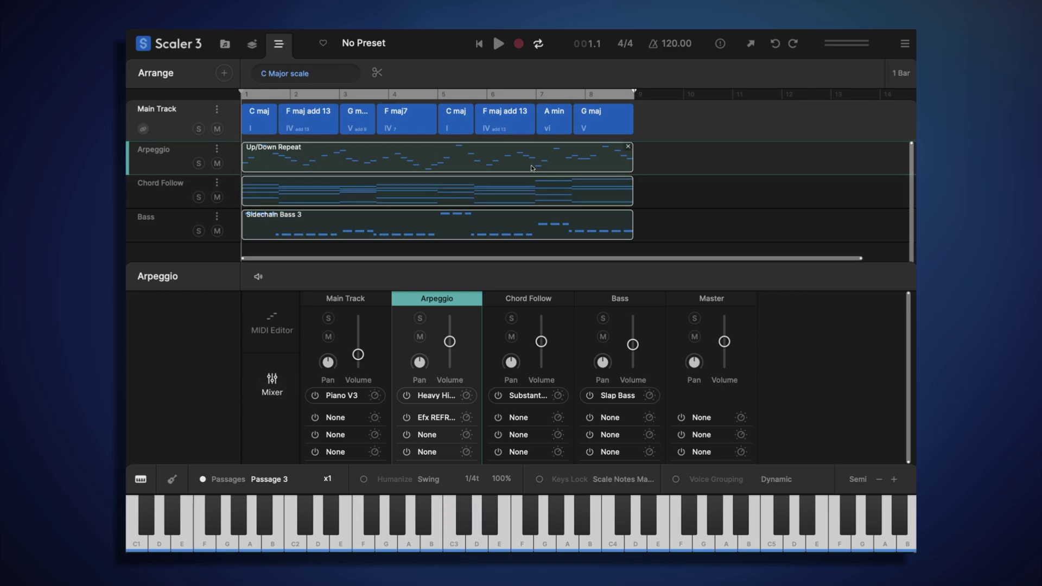
left_click(496, 47)
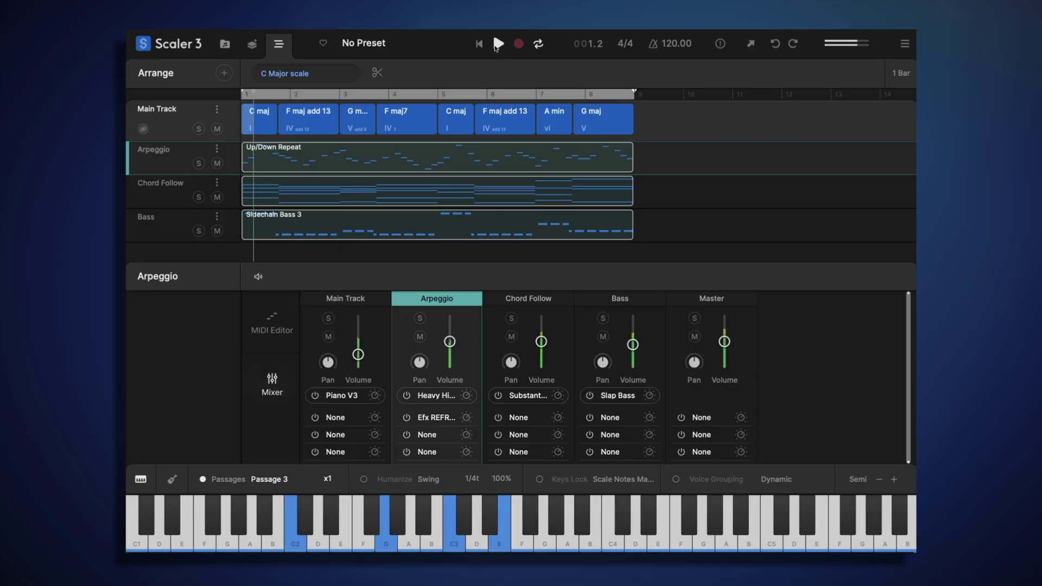